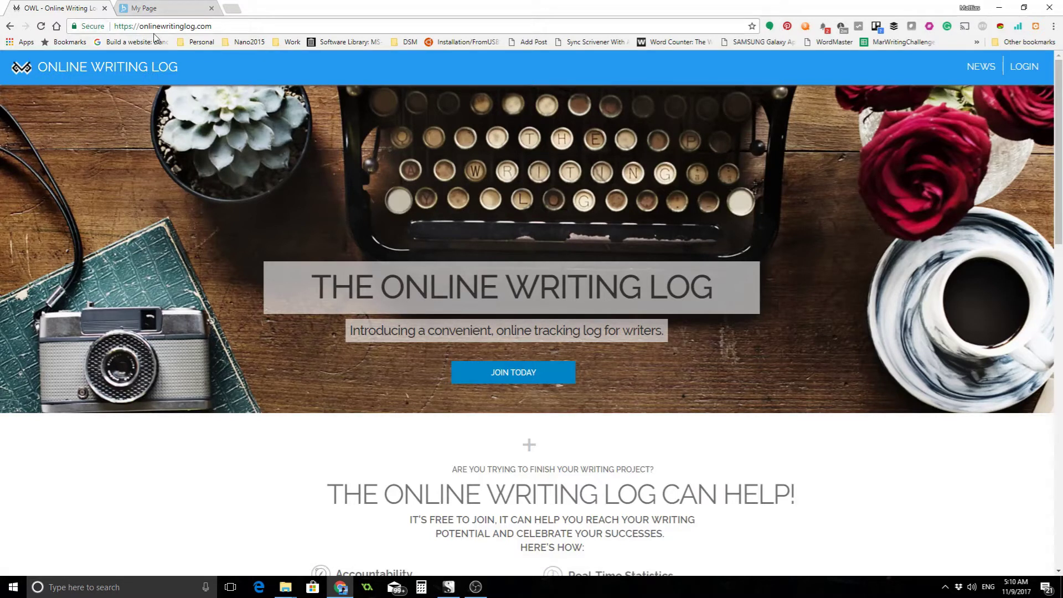
Step: Log in to the Online Writing Log site with the saved account credentials
left_click_drag(139, 26, 227, 30)
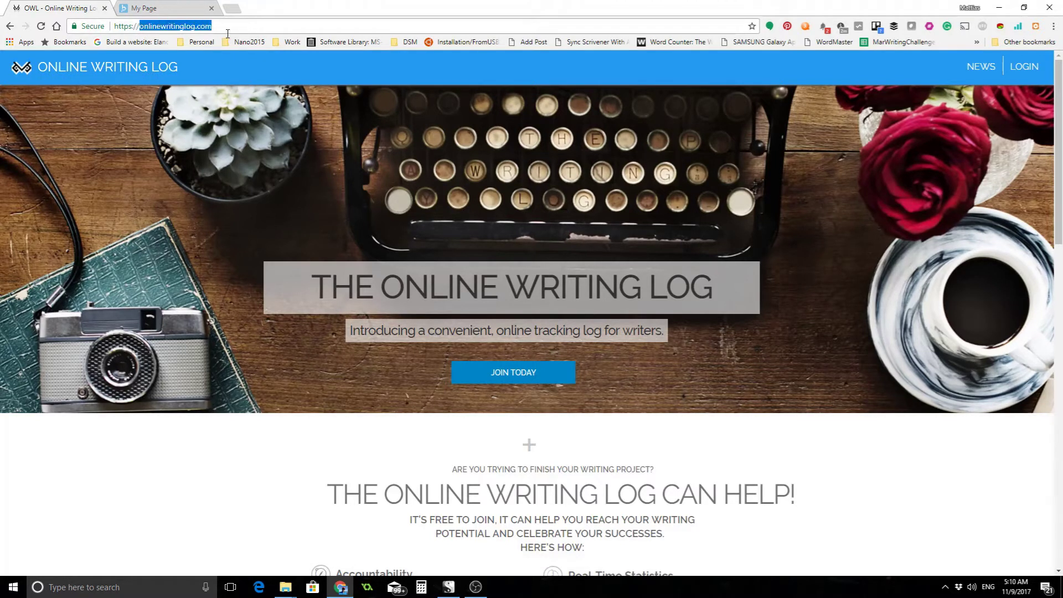
left_click(235, 26)
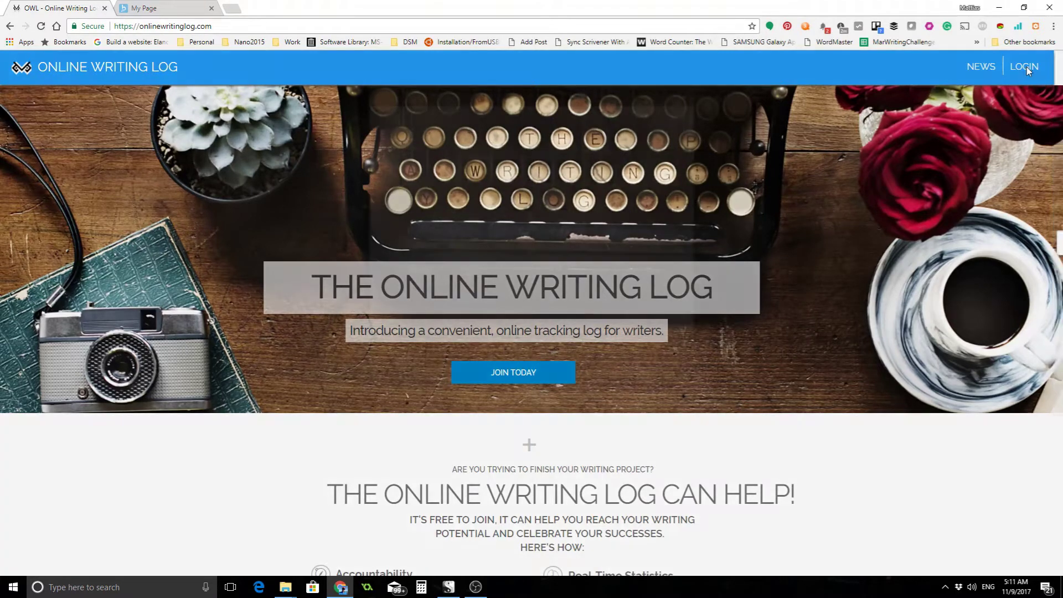
left_click(1025, 66)
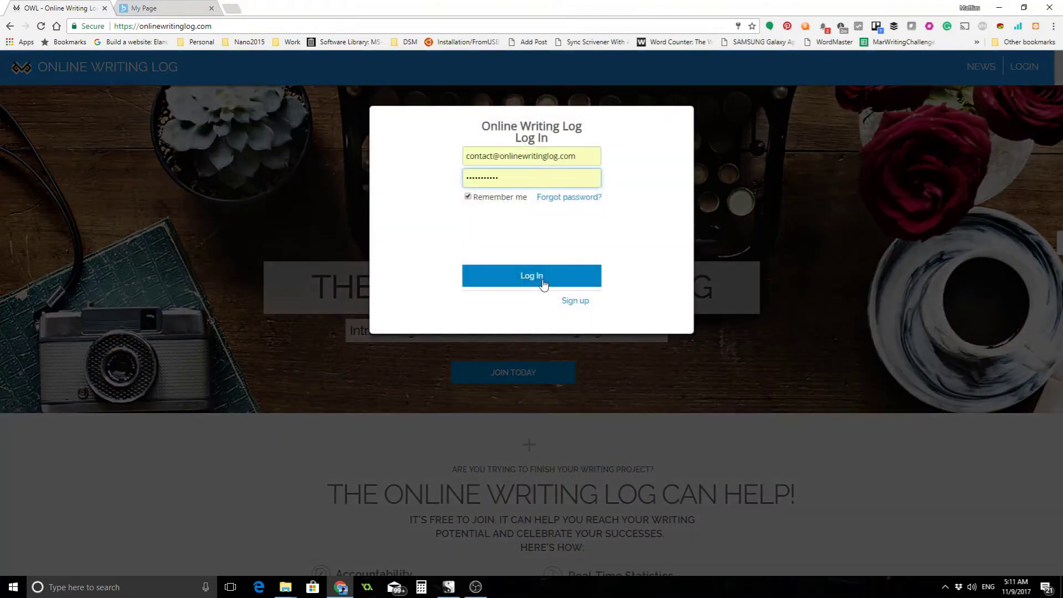
left_click(544, 278)
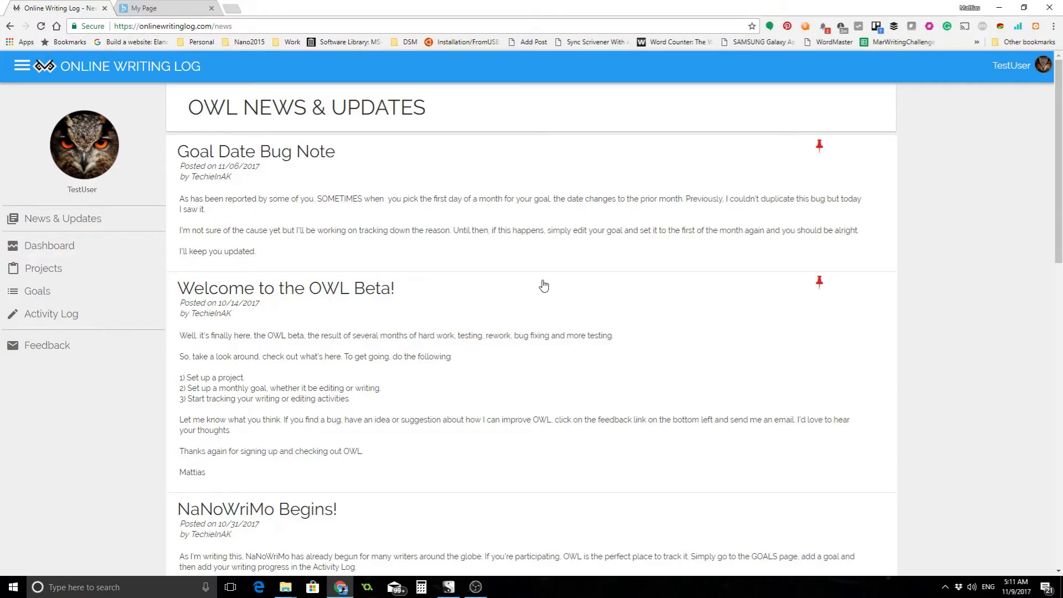
Step: Look through the pinned and recent posts on the News & Updates page
scroll(689, 280, "down", 4)
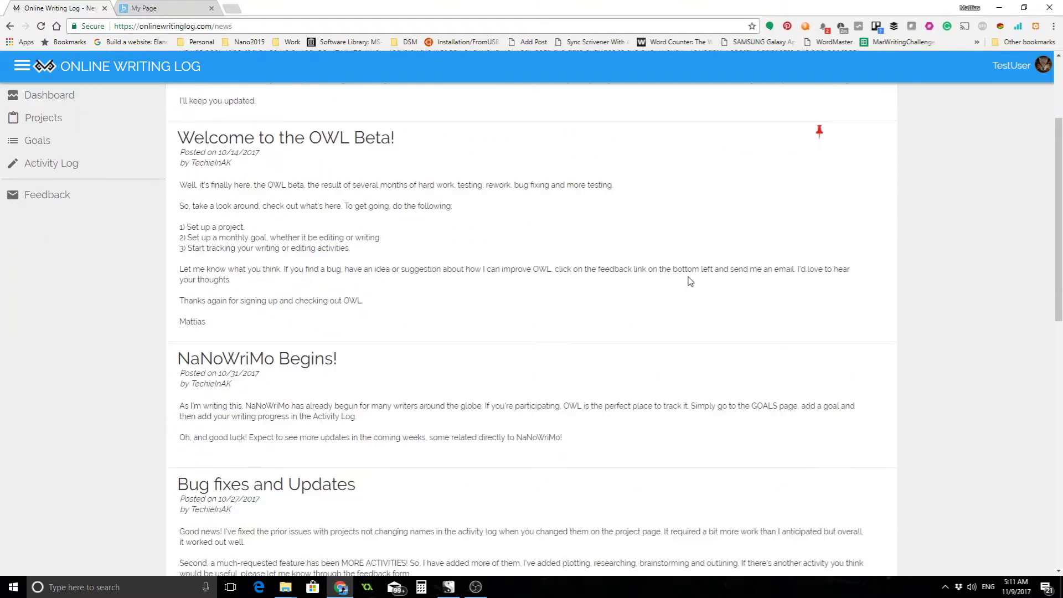
scroll(690, 282, "up", 2)
scroll(690, 280, "up", 2)
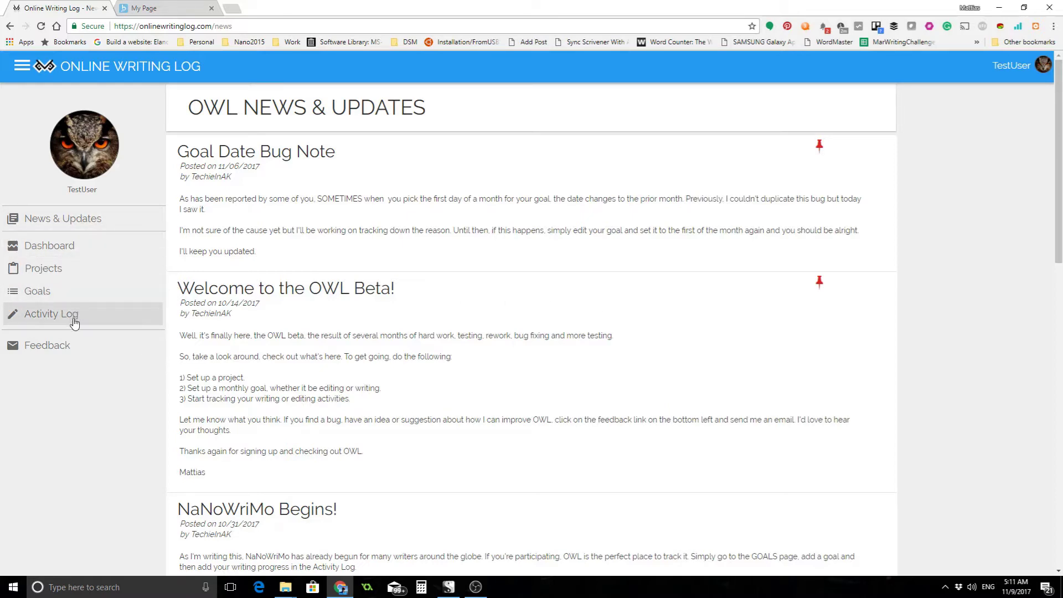
Step: View the account options and the slide-out navigation, closing each again
left_click(1042, 70)
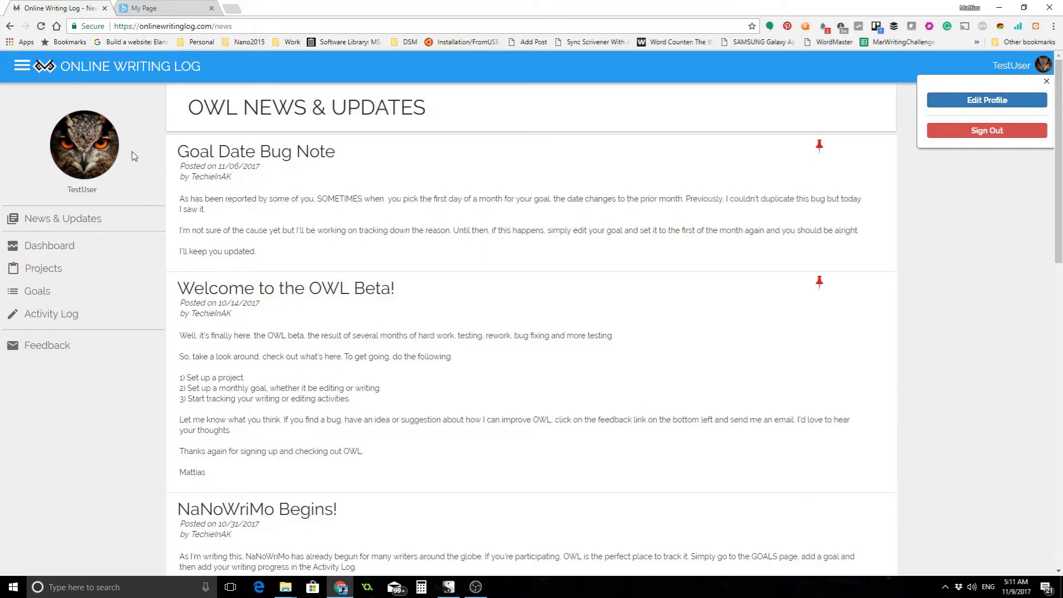
left_click(1045, 82)
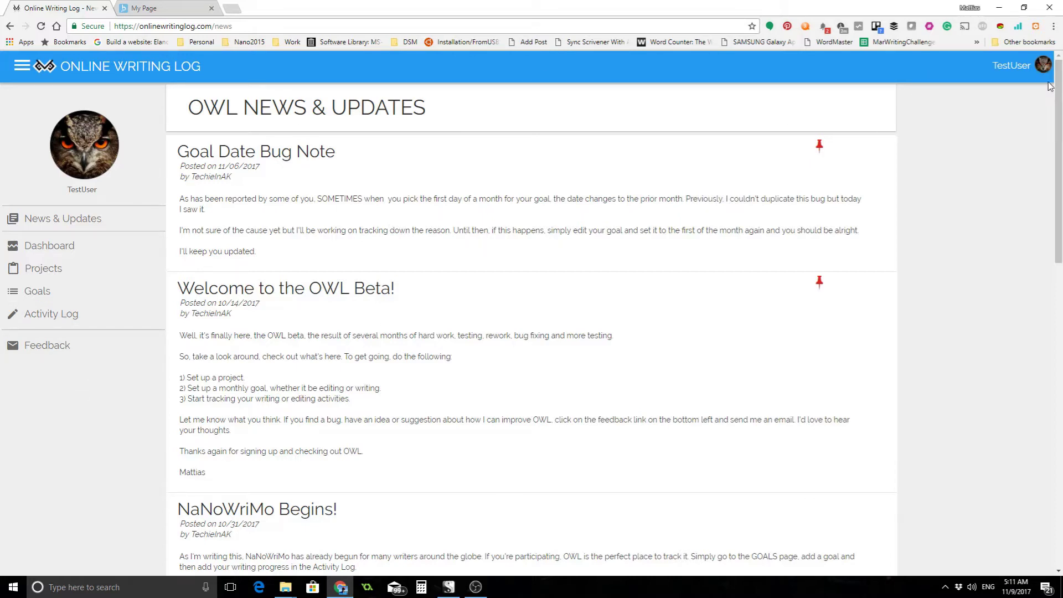
left_click(27, 68)
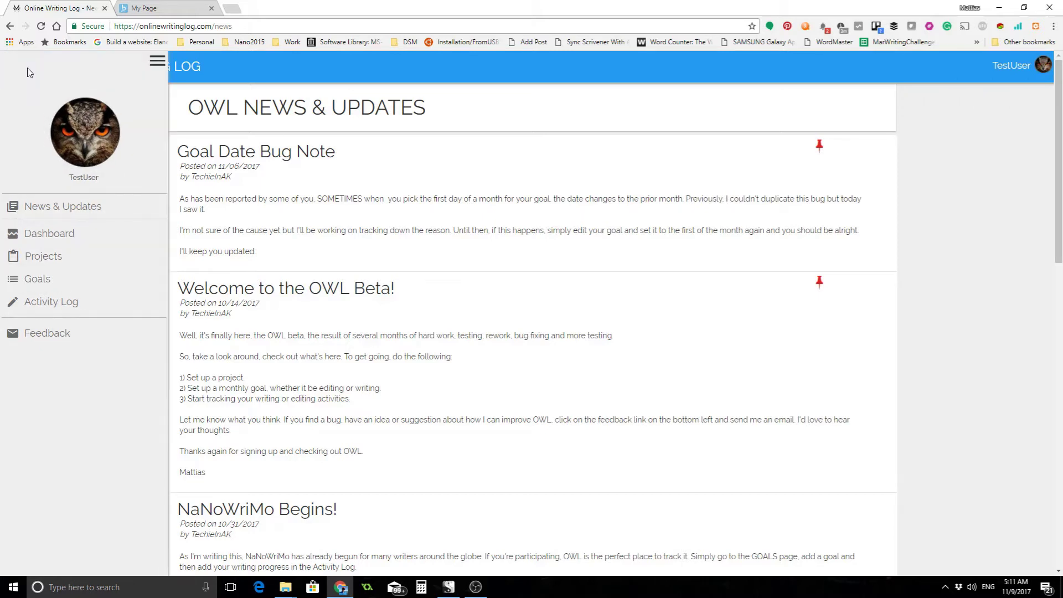
left_click(156, 61)
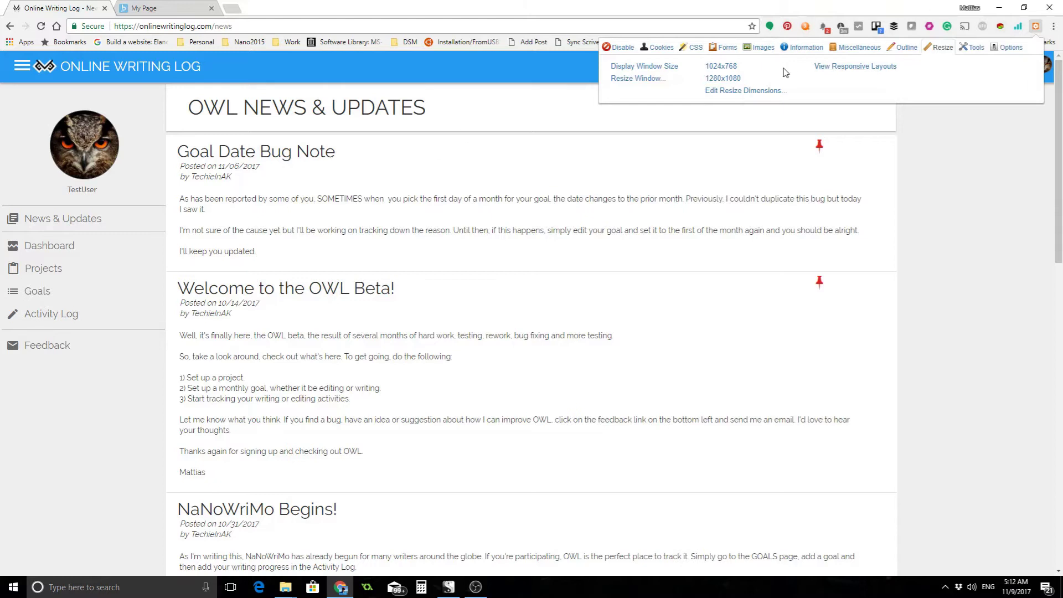
Step: Check the navigation in a smaller browser window, starting at 1280x1080 and narrowing it further, and return to the maximized size
left_click(727, 81)
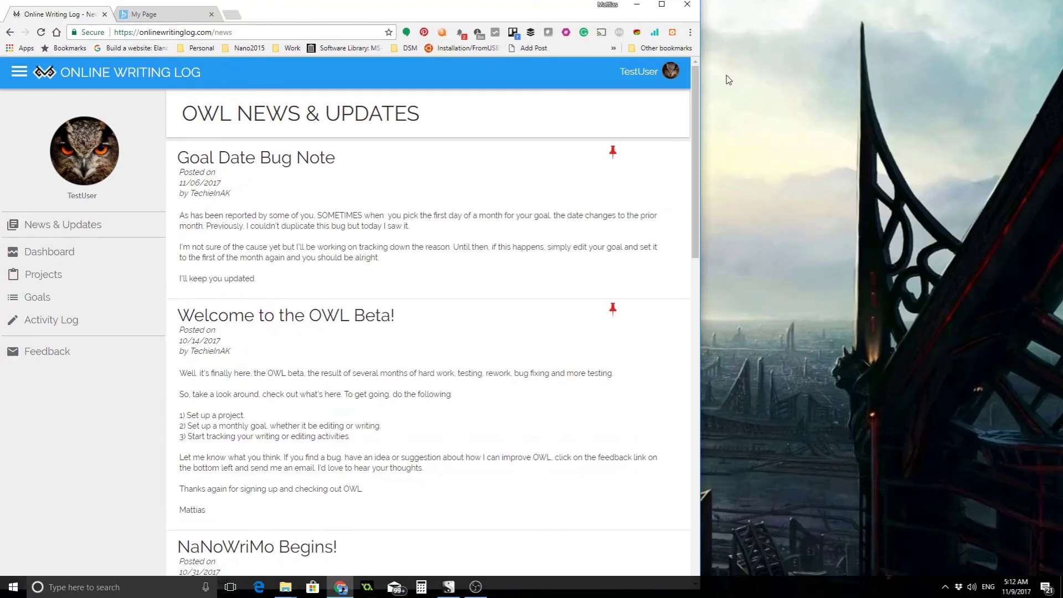
left_click_drag(698, 112, 522, 107)
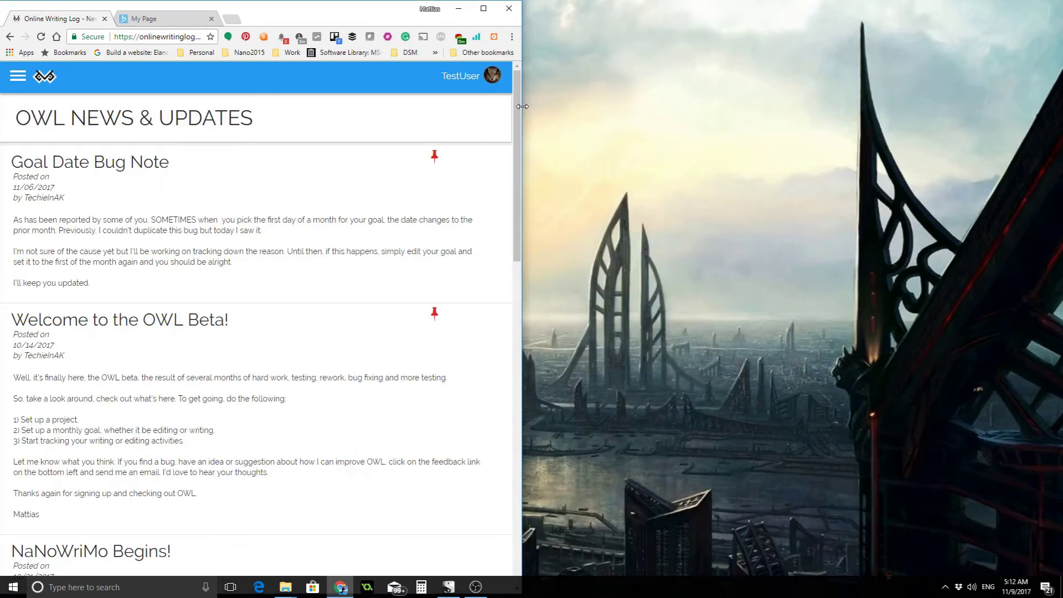
left_click(15, 76)
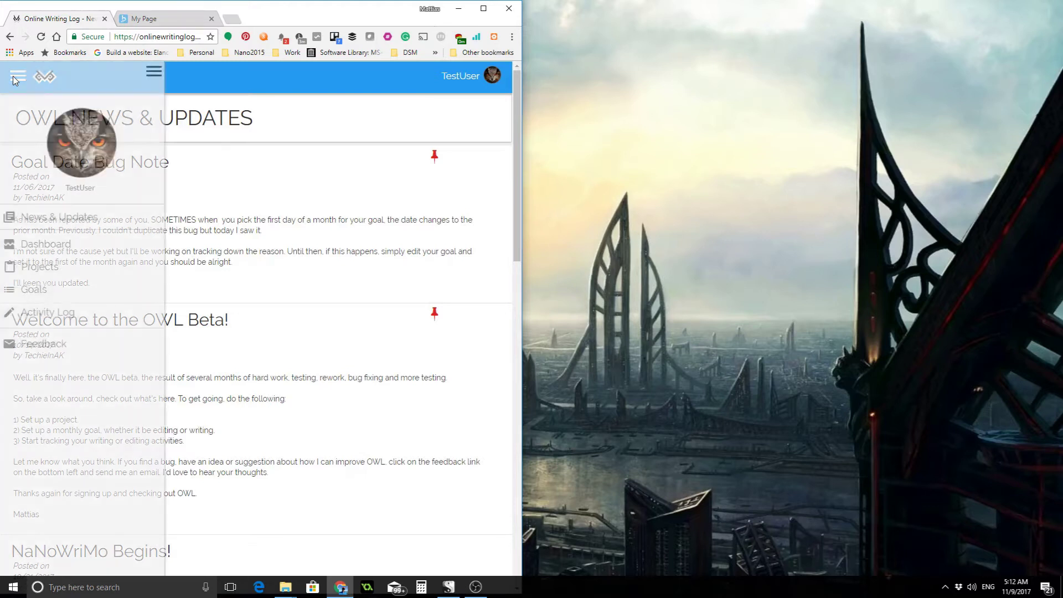
left_click(158, 72)
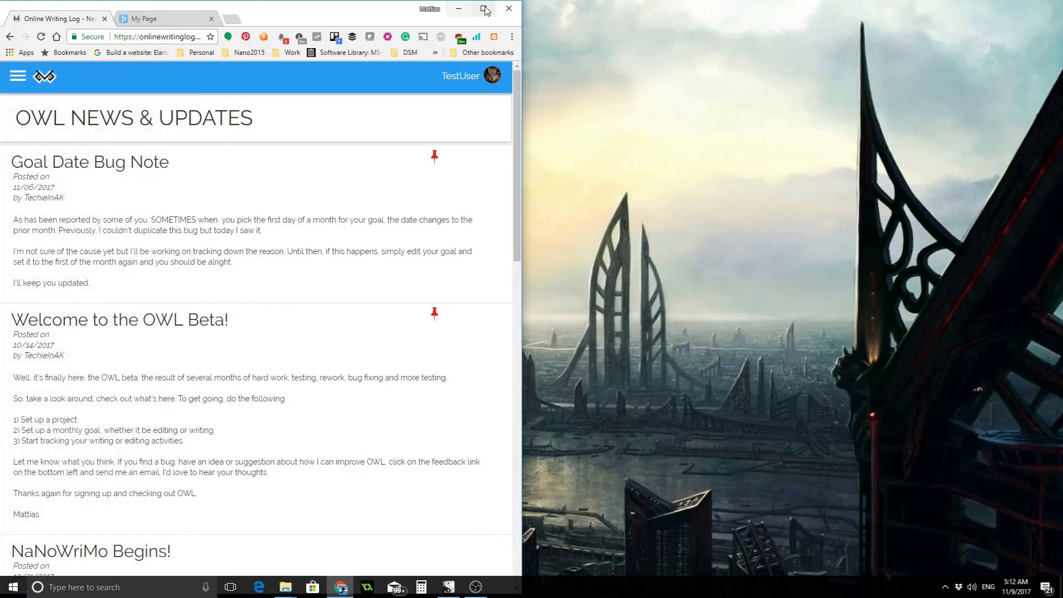
double_click(487, 8)
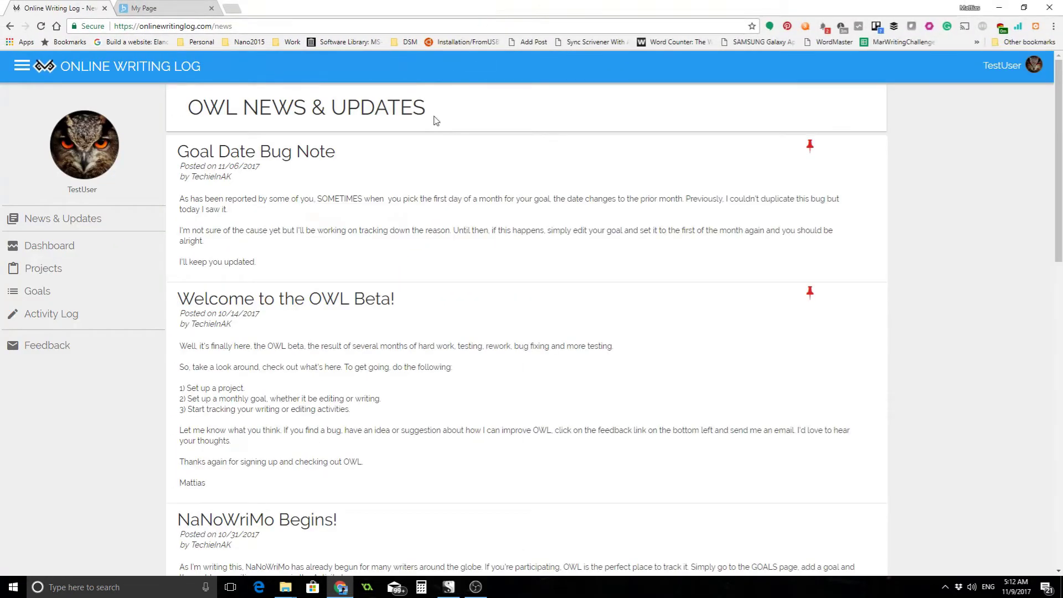
Step: Start a new project named "Space adventure" with a word target of 50000
left_click(85, 270)
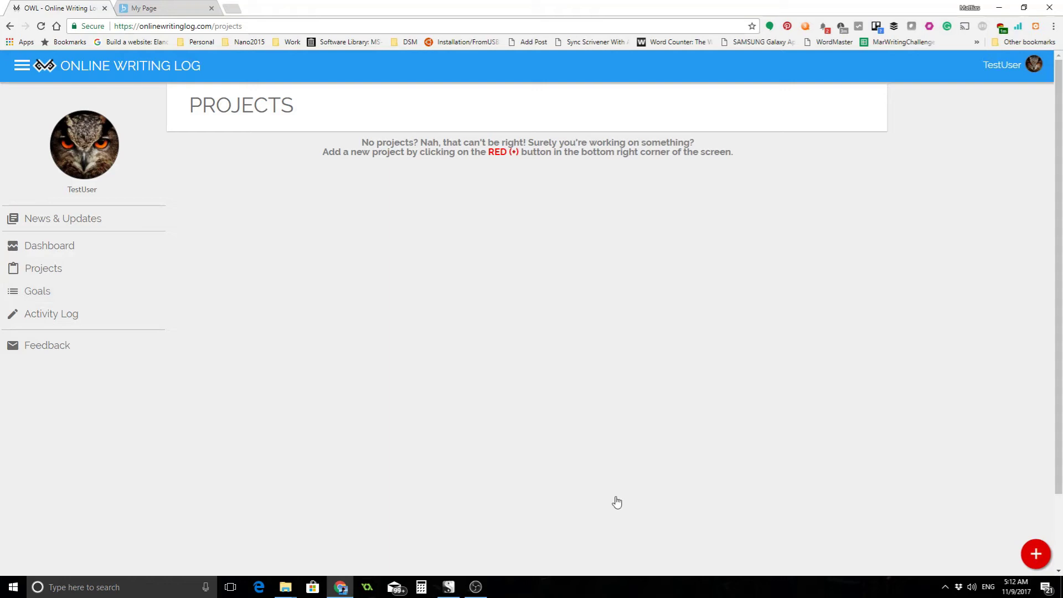
left_click(1033, 551)
left_click(480, 183)
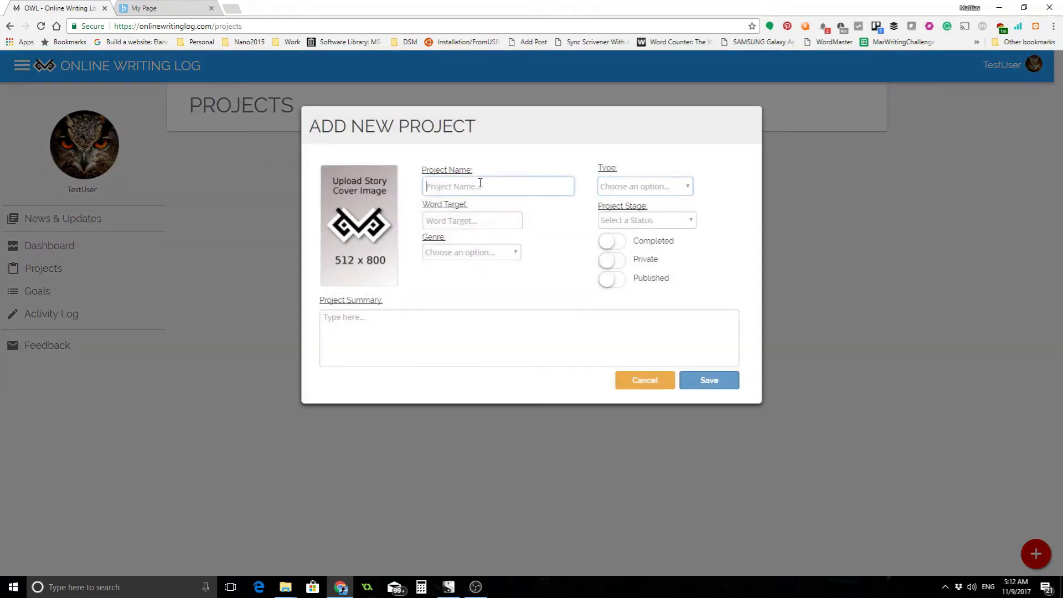
type("Space adventure")
left_click(464, 220)
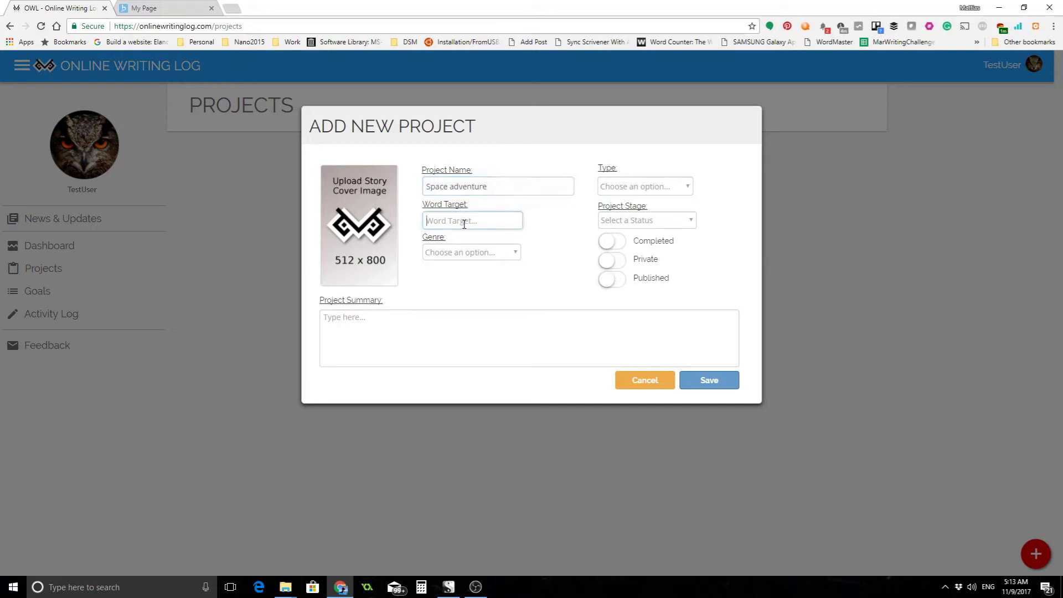
type("50000")
Step: Set the new project's genre to Science Fiction, type to Novel and stage to Plotting, leaving Completed off
left_click(465, 253)
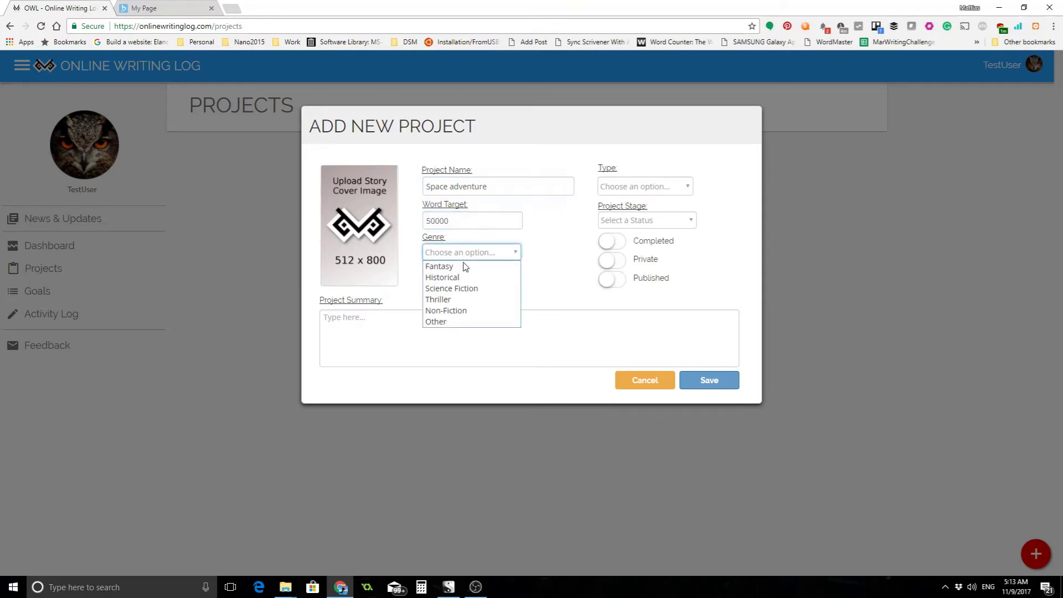
left_click(452, 288)
left_click(642, 191)
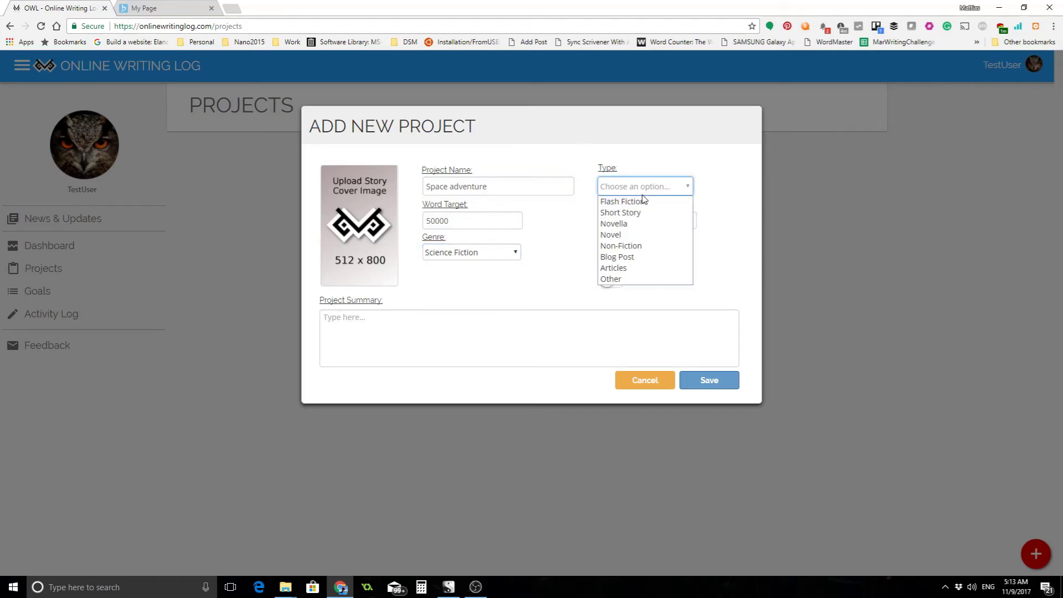
left_click(639, 234)
left_click(645, 221)
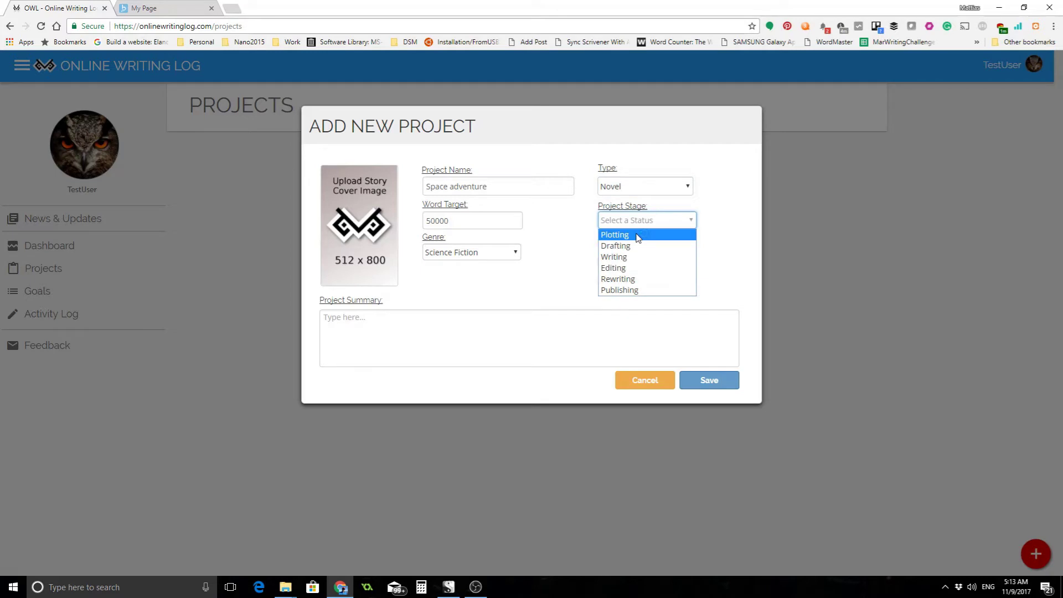
left_click(639, 237)
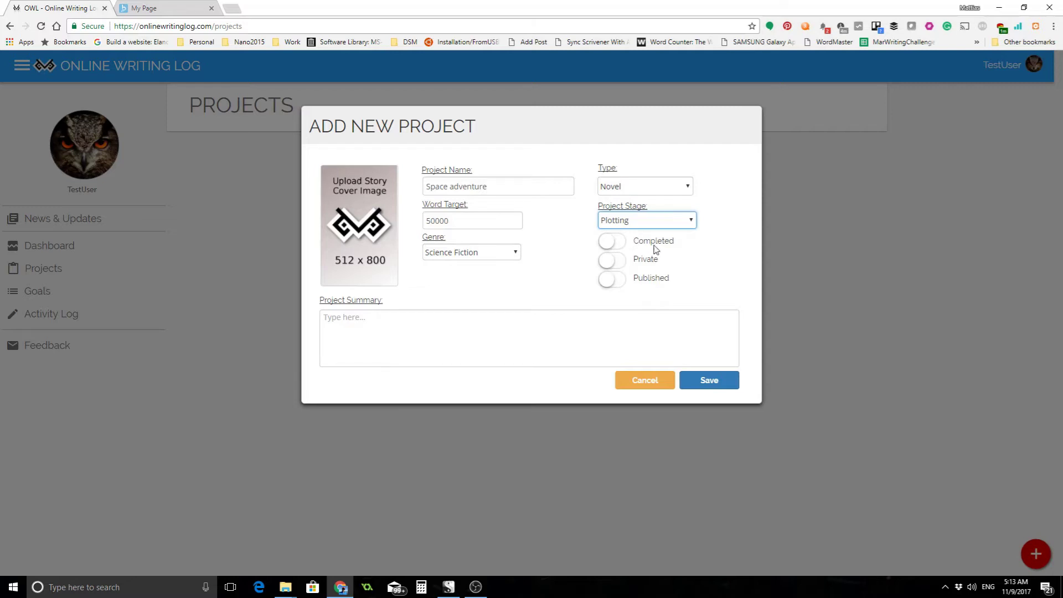
left_click(611, 248)
left_click(616, 246)
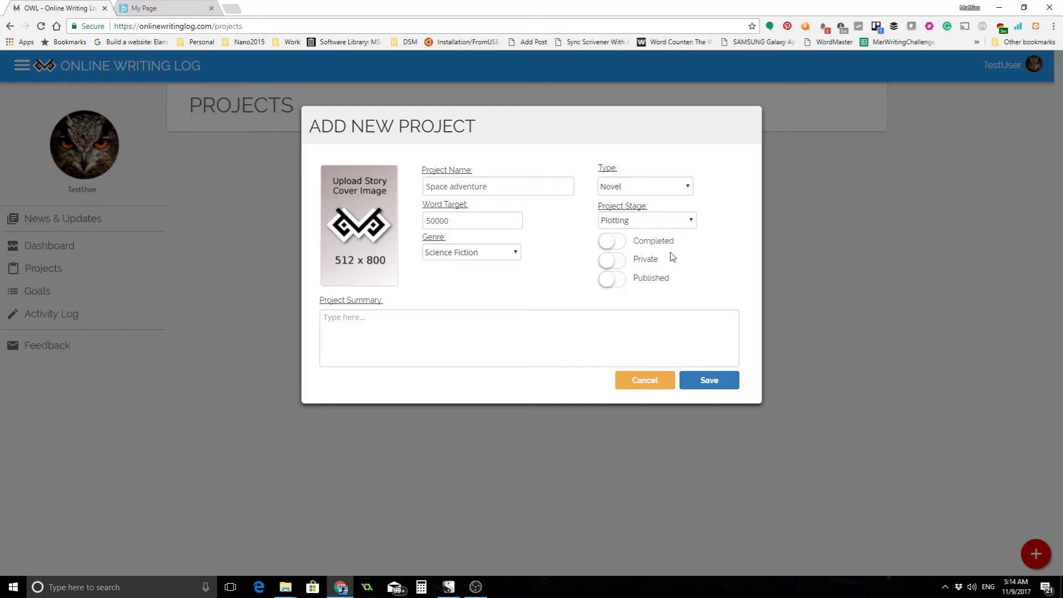
Step: Enter the project summary "An adventure through space and time." and save the project
left_click(460, 332)
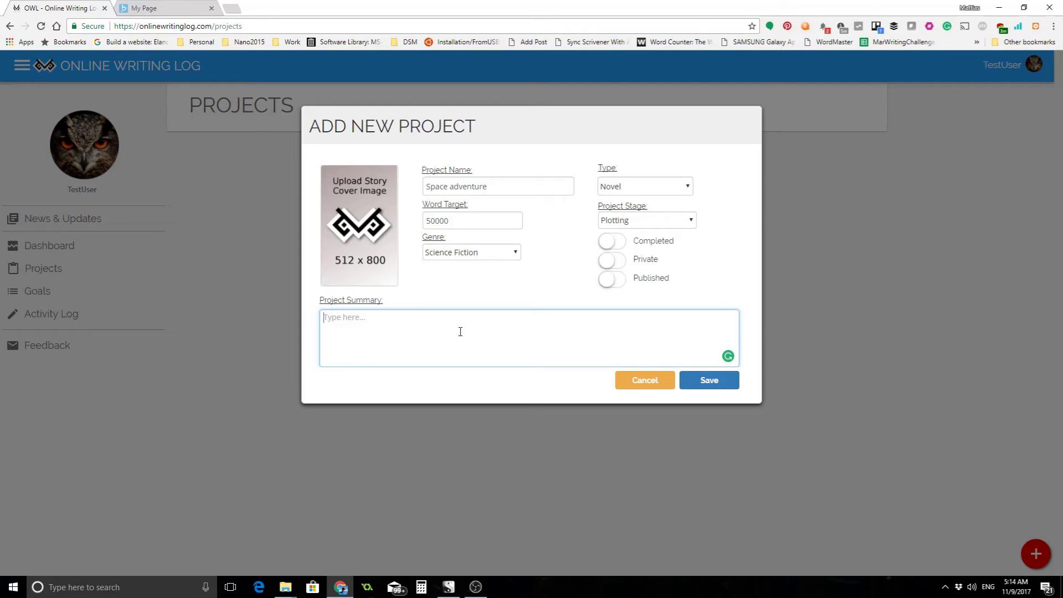
type("An adventure through space and time.")
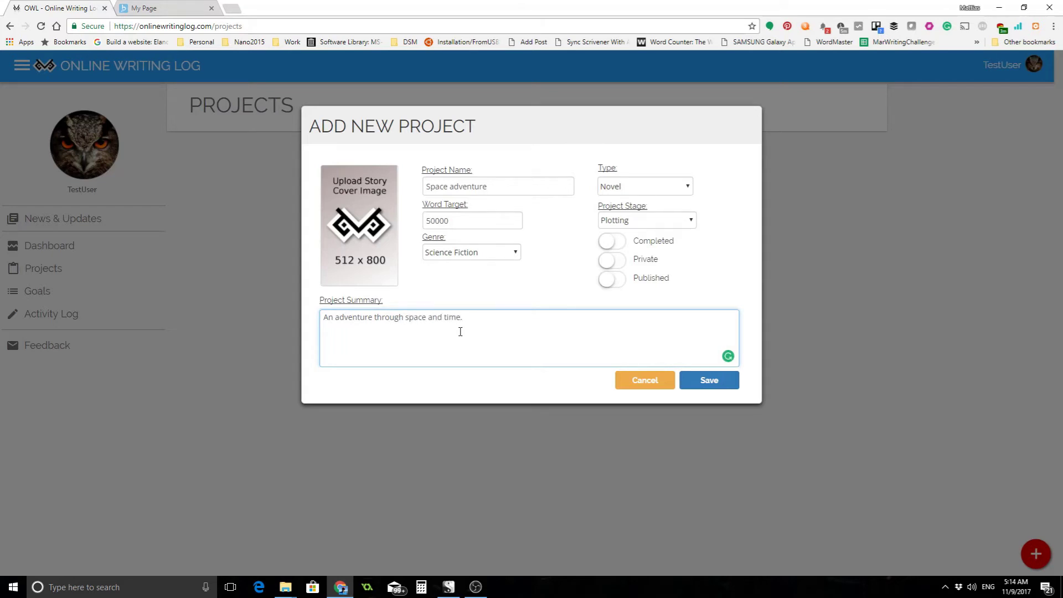
left_click(719, 390)
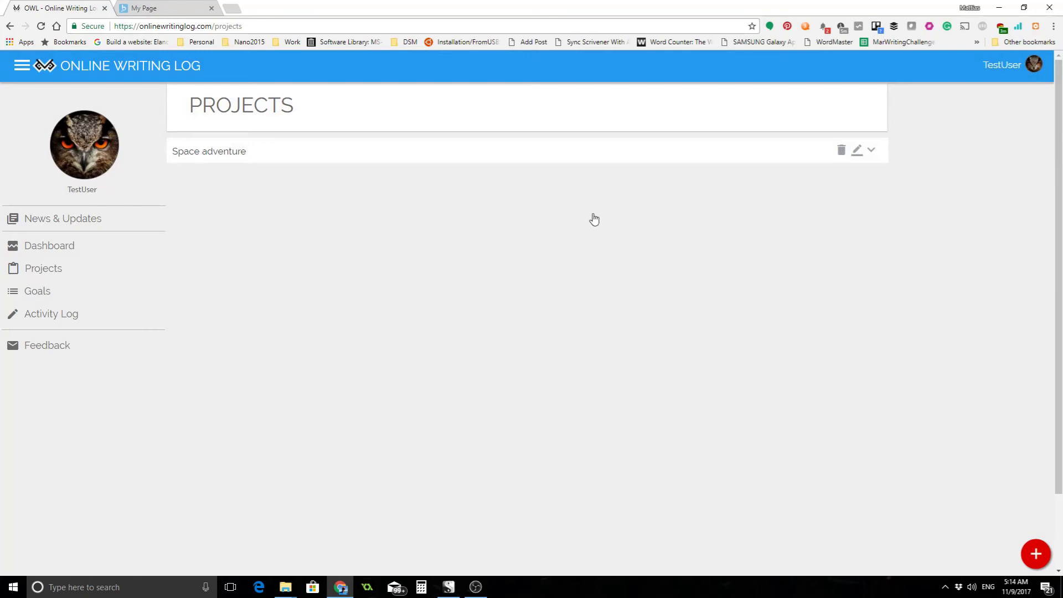
Step: Expand the Space adventure project to review its details, and collapse it again
left_click(873, 155)
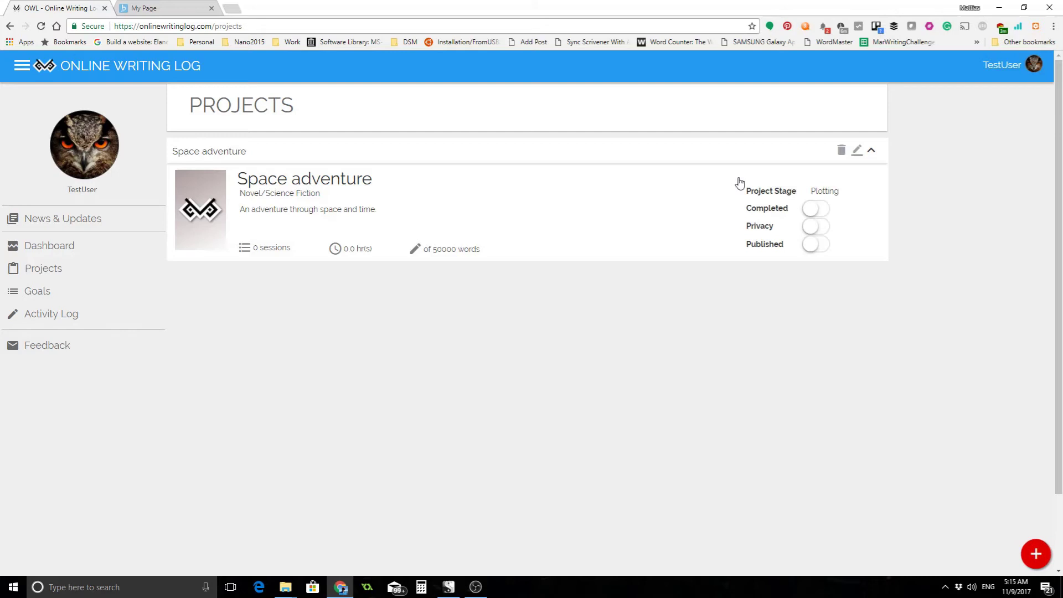
left_click(871, 153)
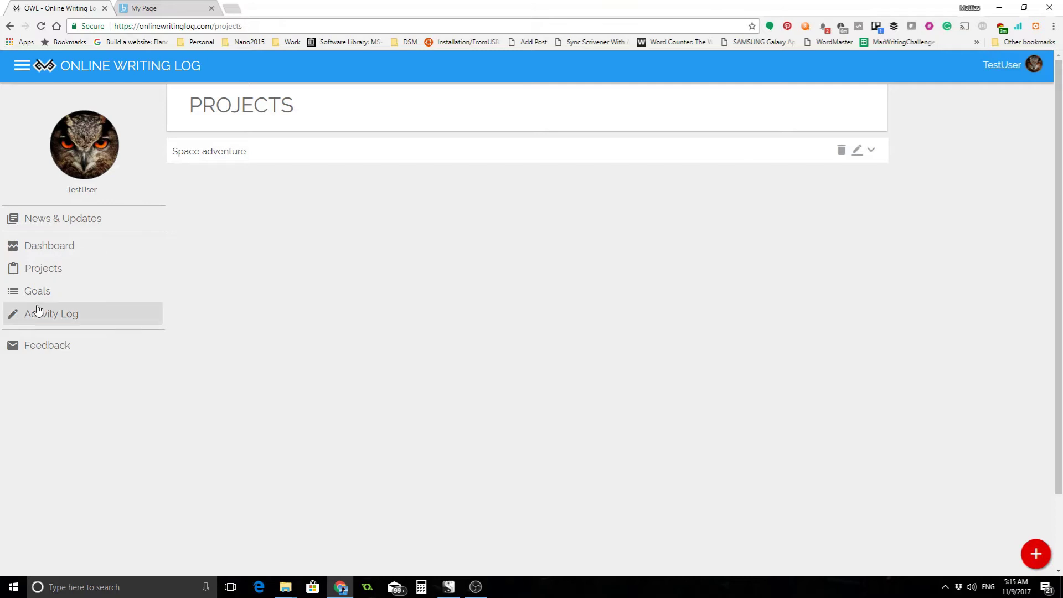
Step: Add a monthly Writing goal of 15000 words dated 11/1/2017
left_click(49, 293)
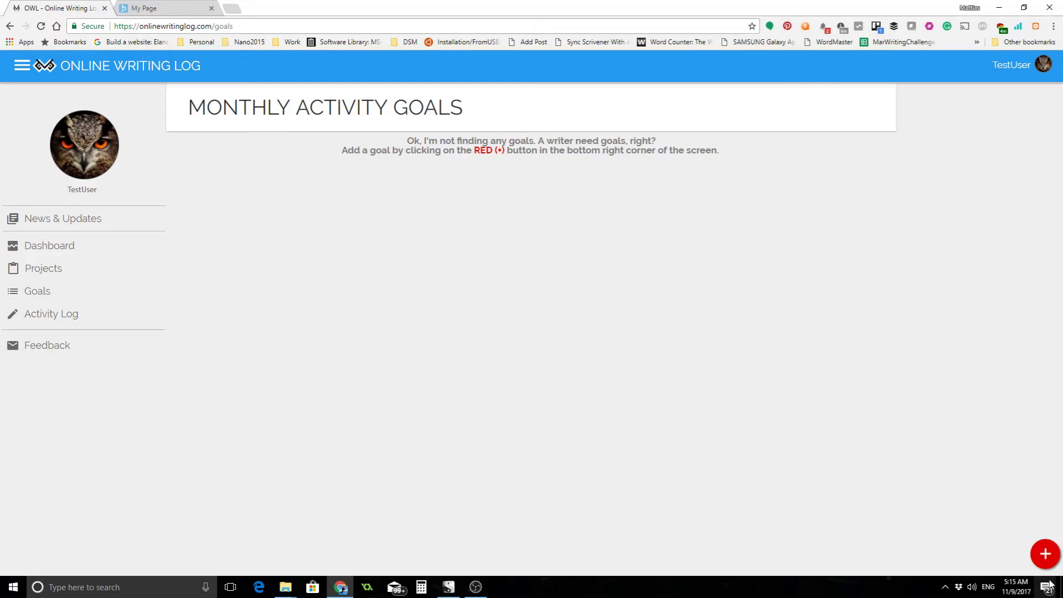
left_click(1046, 555)
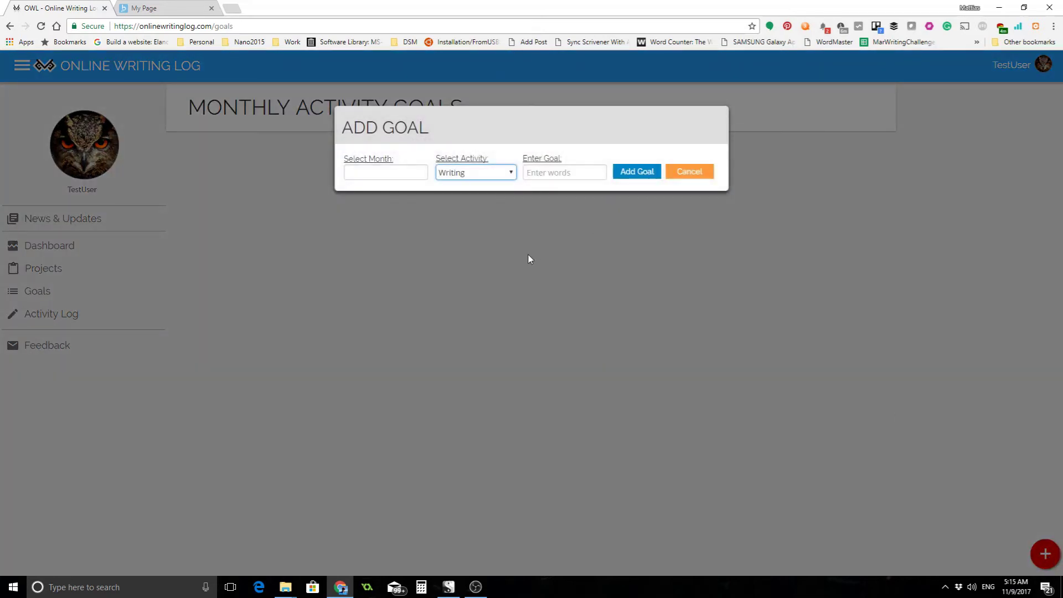
left_click(398, 174)
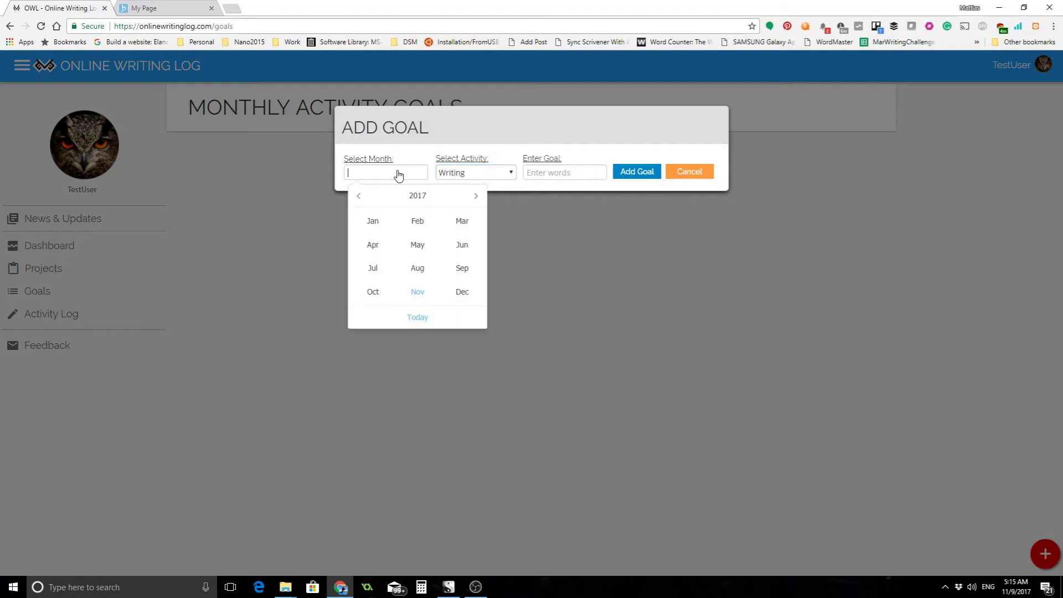
left_click(413, 294)
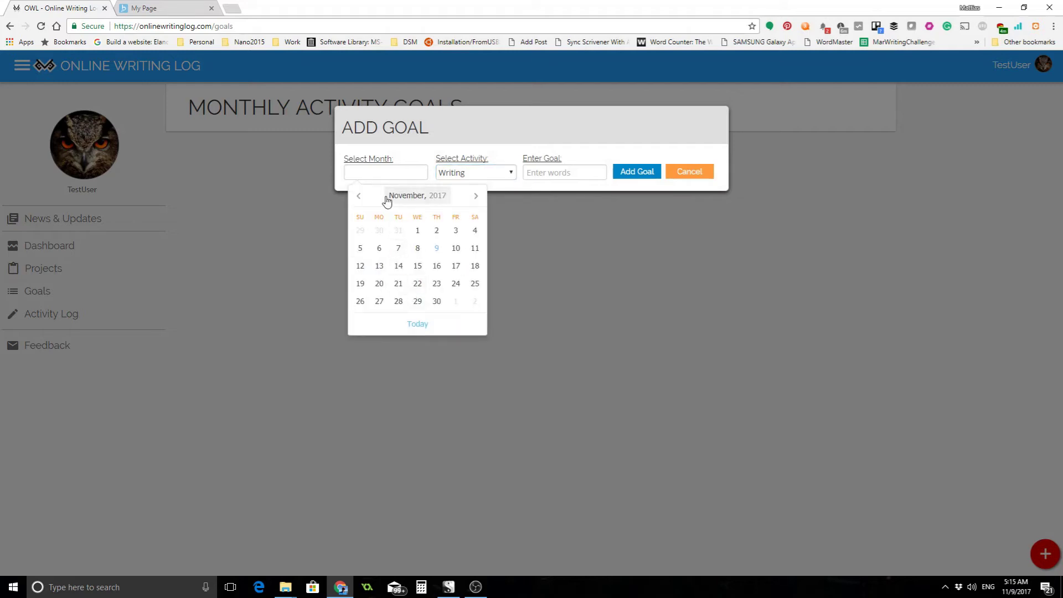
left_click(418, 231)
left_click(468, 173)
left_click(468, 198)
left_click(550, 172)
type("15000")
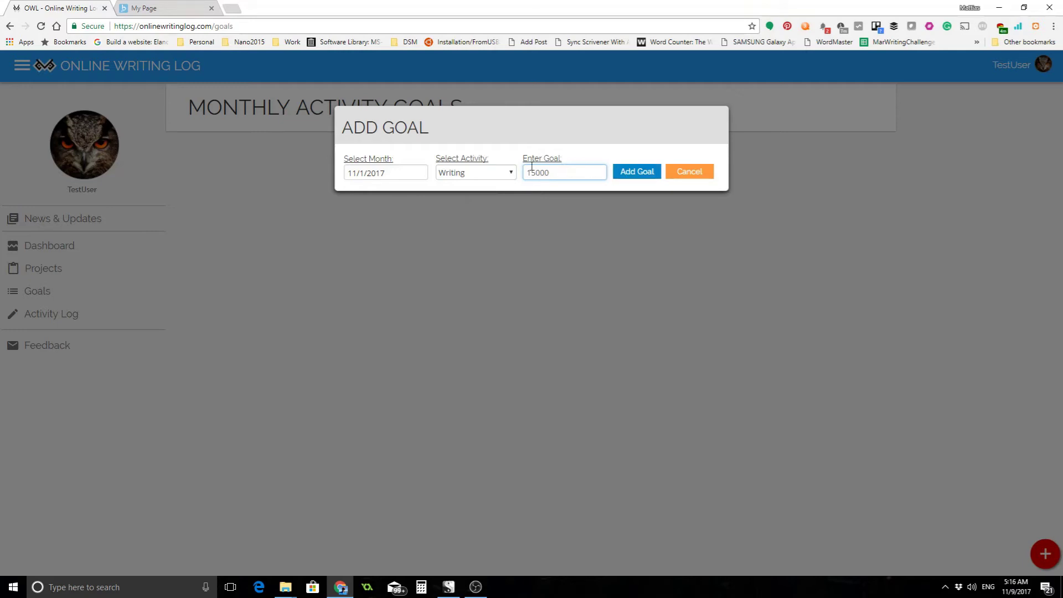
left_click(647, 173)
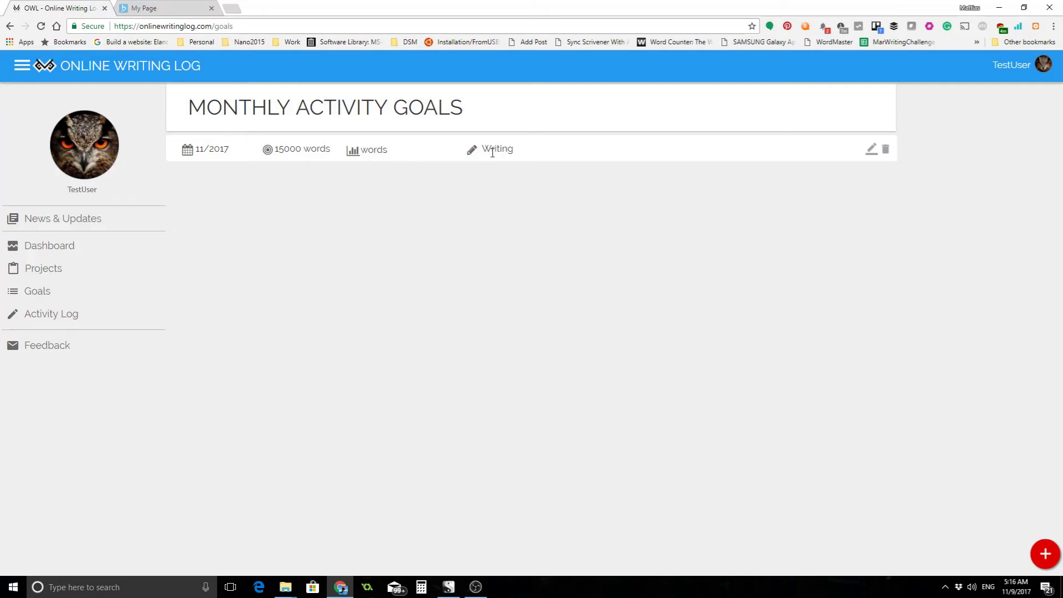
Step: Add a monthly Editing goal of 30 hours dated 11/1/2017
left_click(1045, 553)
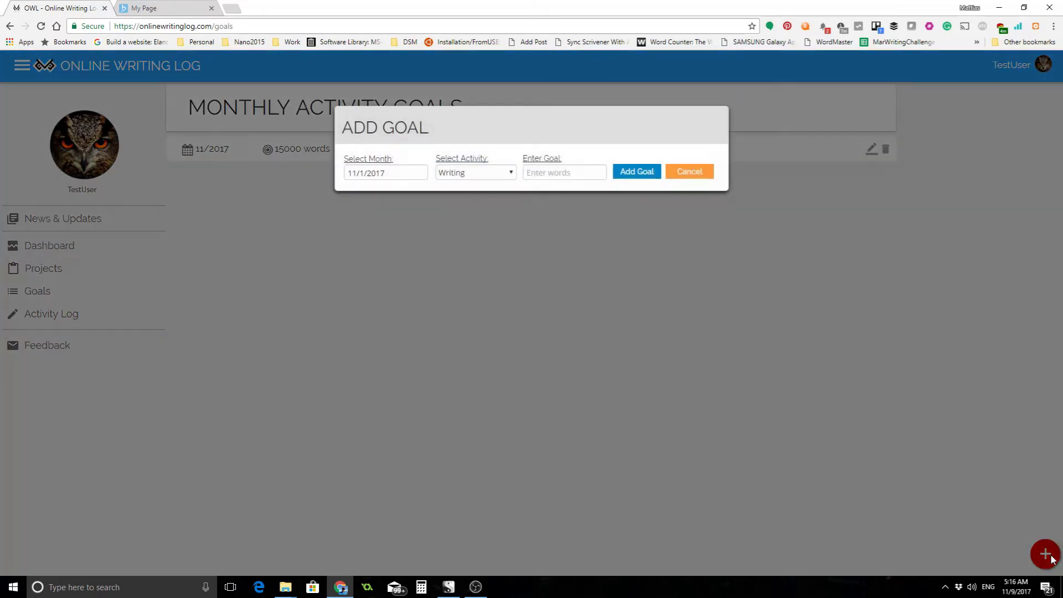
left_click(474, 174)
left_click(470, 186)
left_click(549, 177)
type("30")
left_click(645, 183)
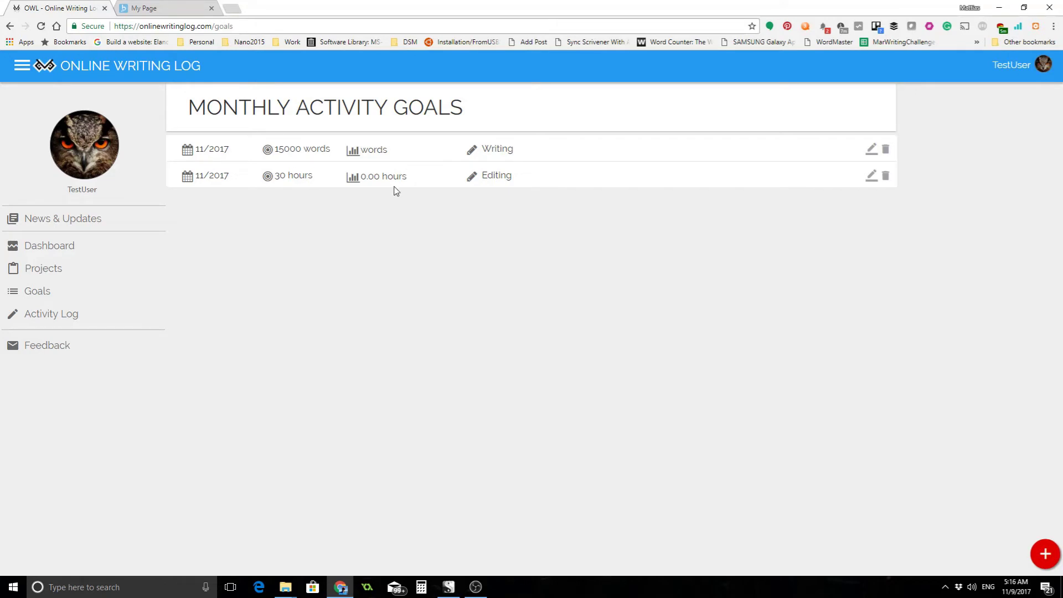
Step: Open the Activity Log and view its statistics for Editing, Brainstorming and Outlining, returning to Writing
left_click(71, 315)
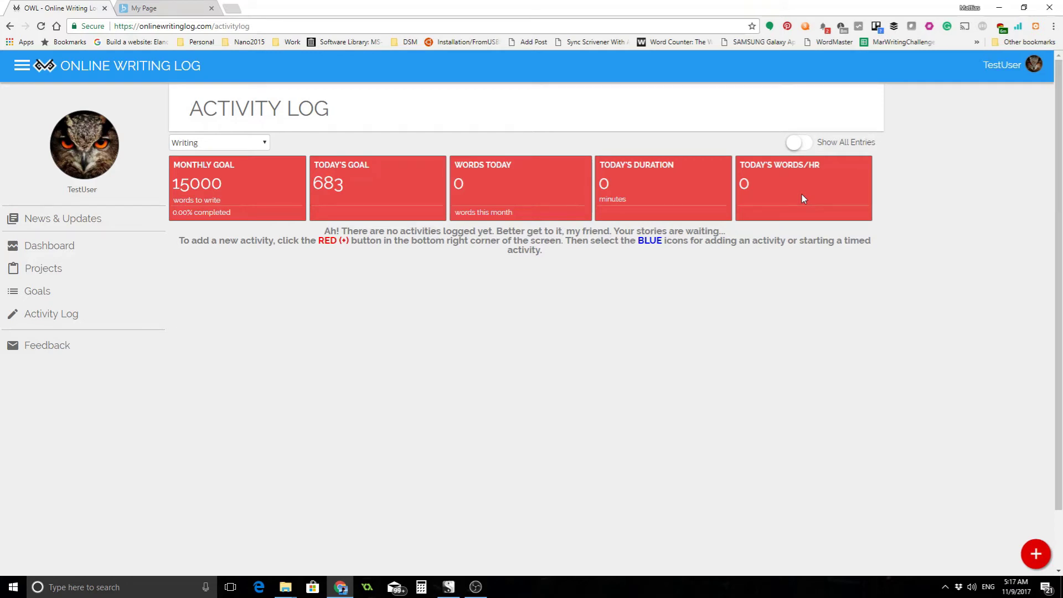
left_click(233, 145)
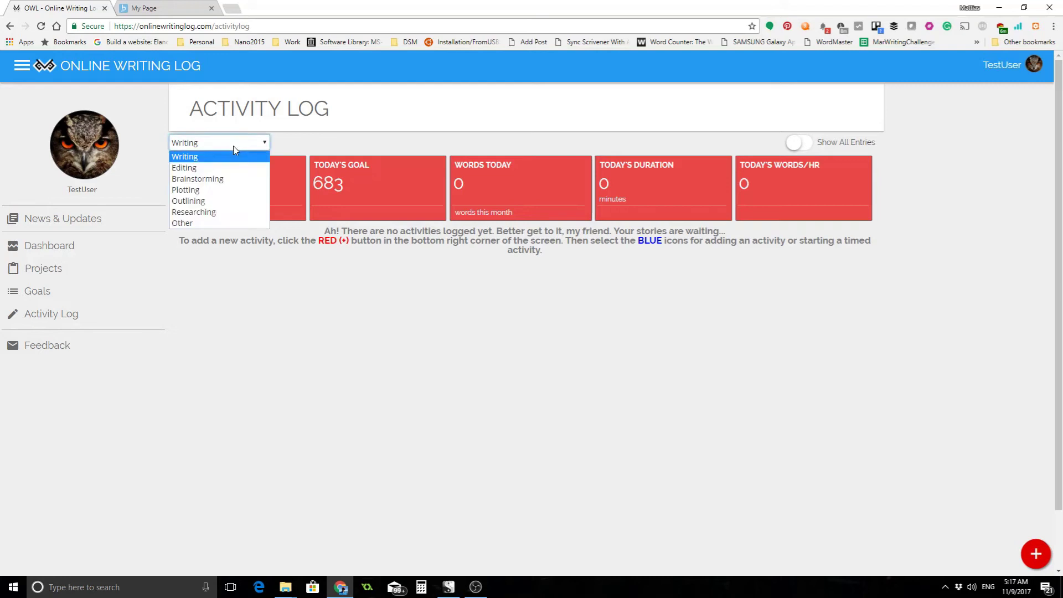
left_click(228, 169)
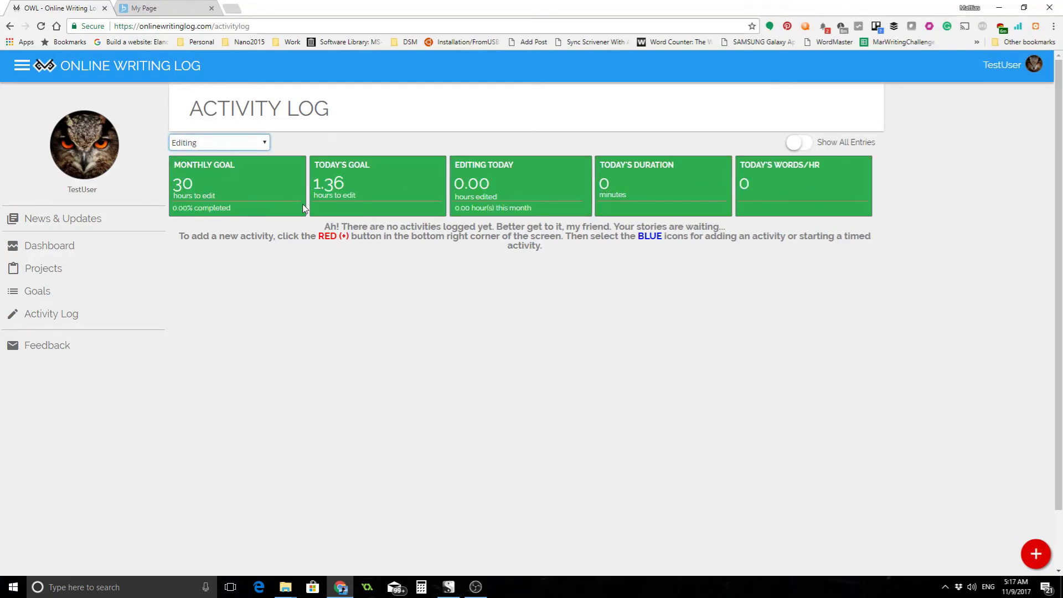
left_click(221, 144)
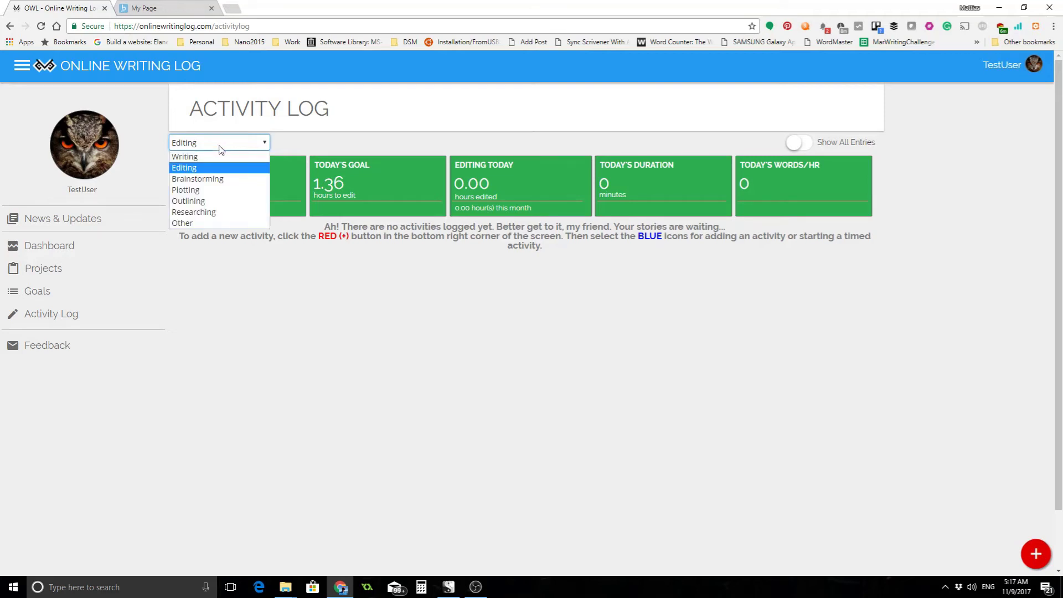
left_click(216, 178)
left_click(222, 145)
left_click(207, 200)
left_click(210, 145)
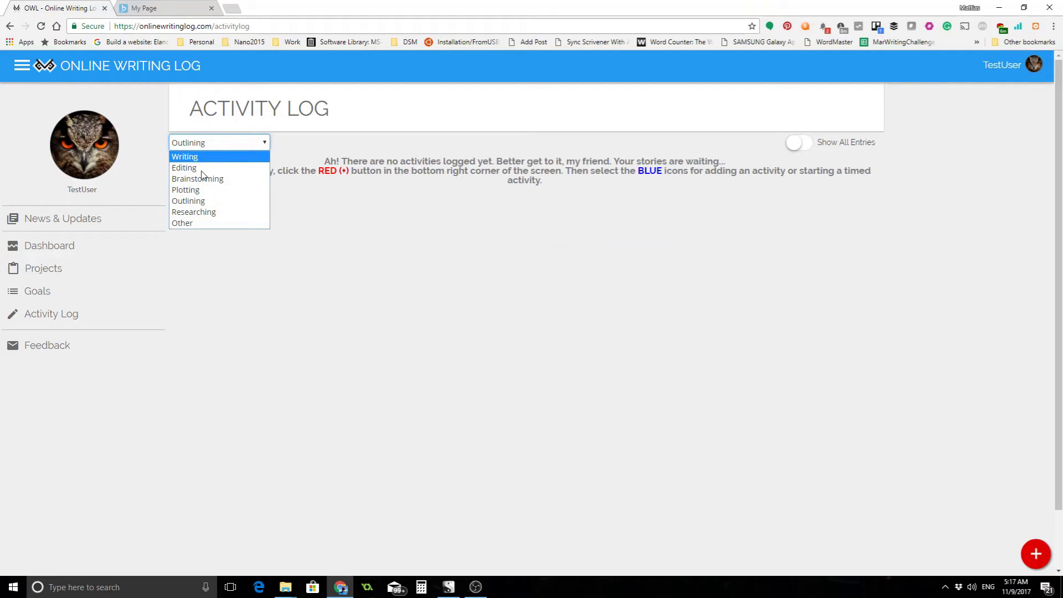
left_click(200, 201)
left_click(212, 145)
left_click(205, 157)
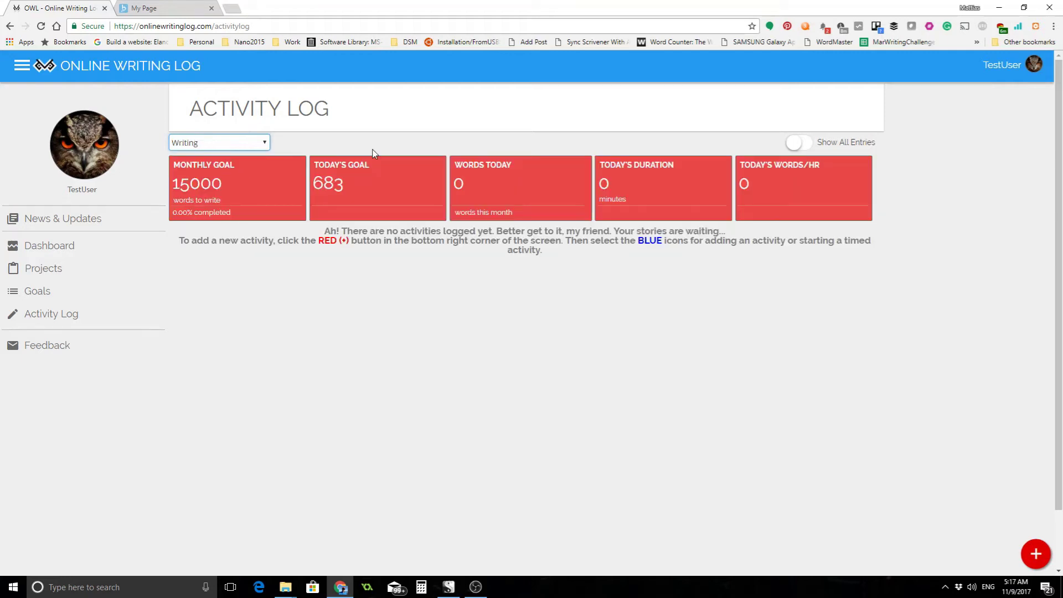
Step: Start a manual session entry for the Space adventure project with Writing as its activity
left_click(1033, 556)
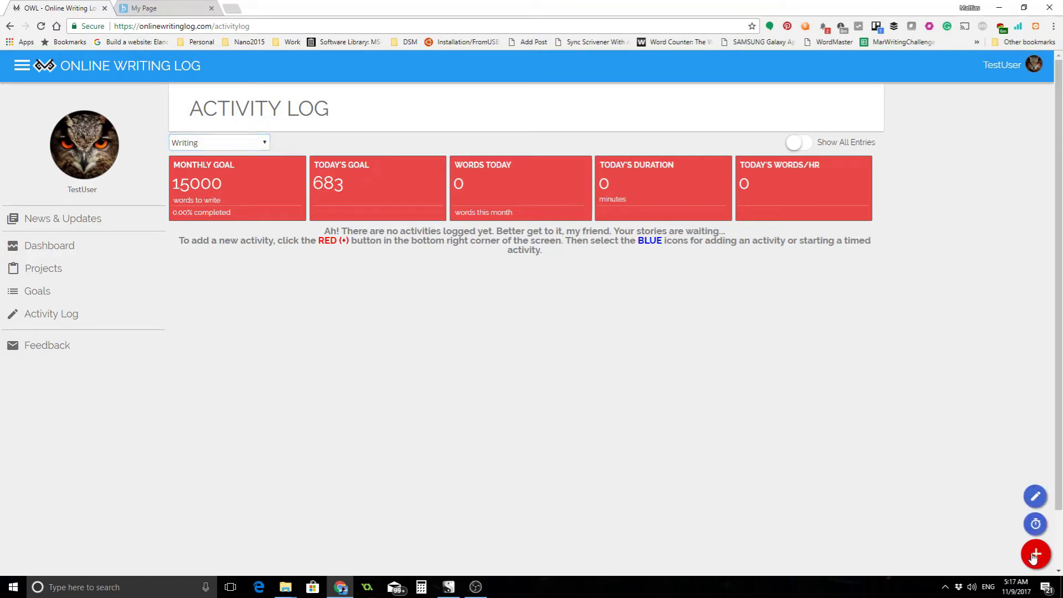
left_click(1035, 499)
left_click(443, 173)
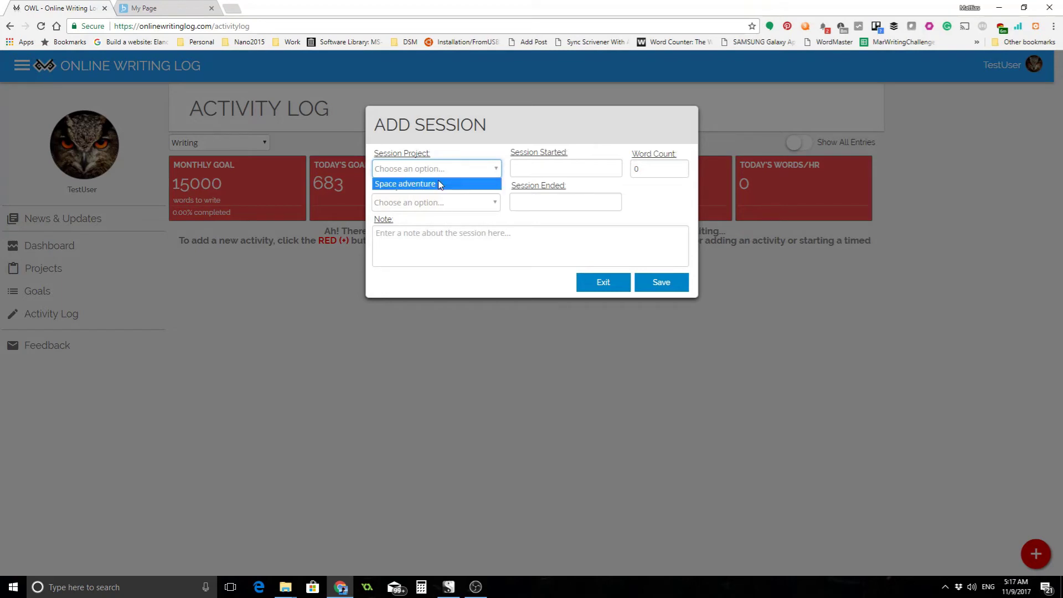
left_click(438, 184)
left_click(436, 202)
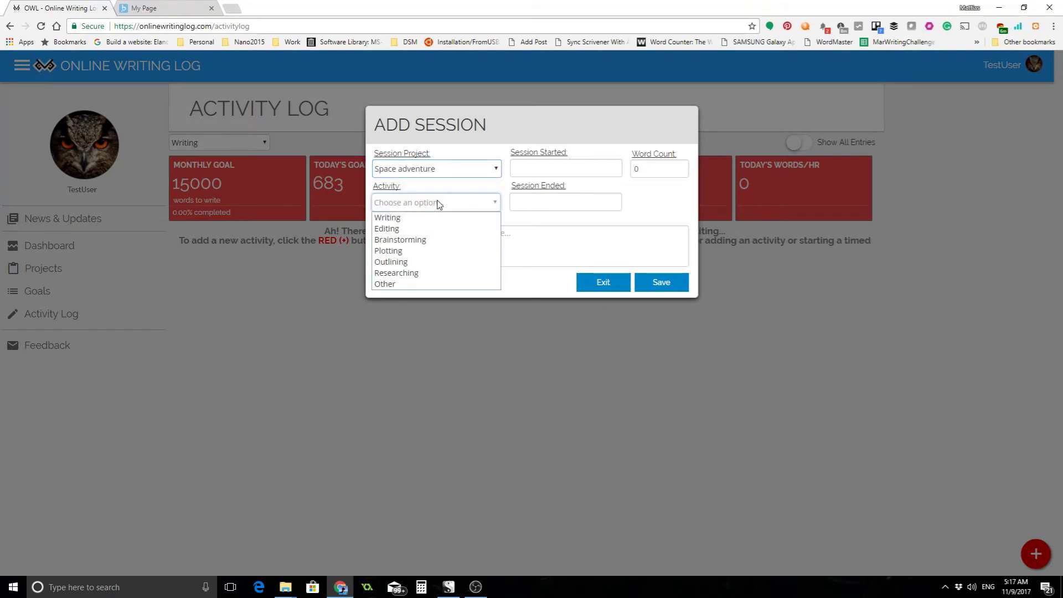
left_click(421, 218)
Step: Set the writing session to start 11/9/2017 at 05:00 AM and end at 05:33 AM
left_click(561, 176)
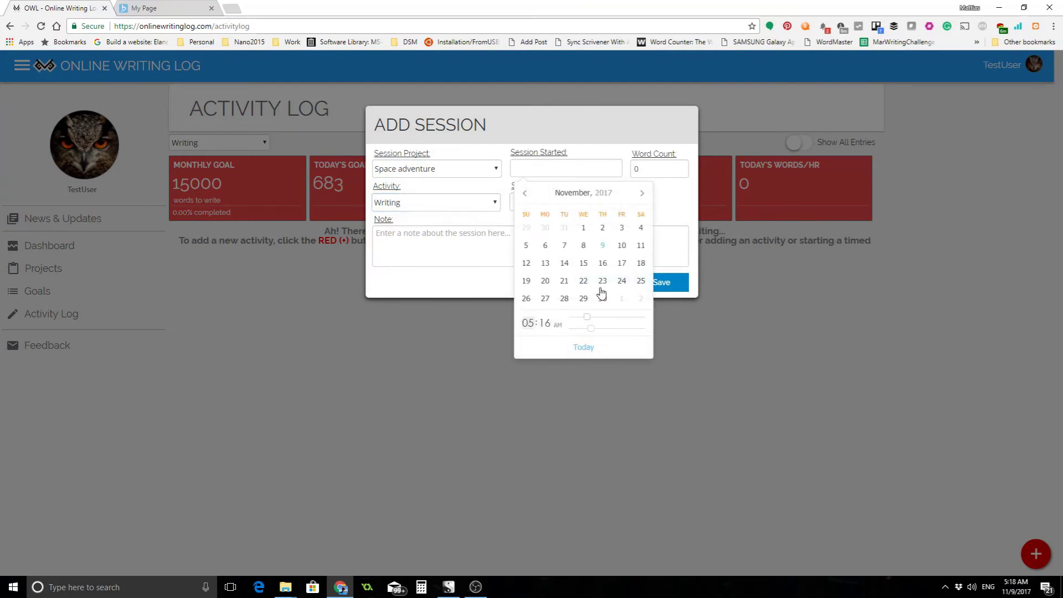
left_click(601, 248)
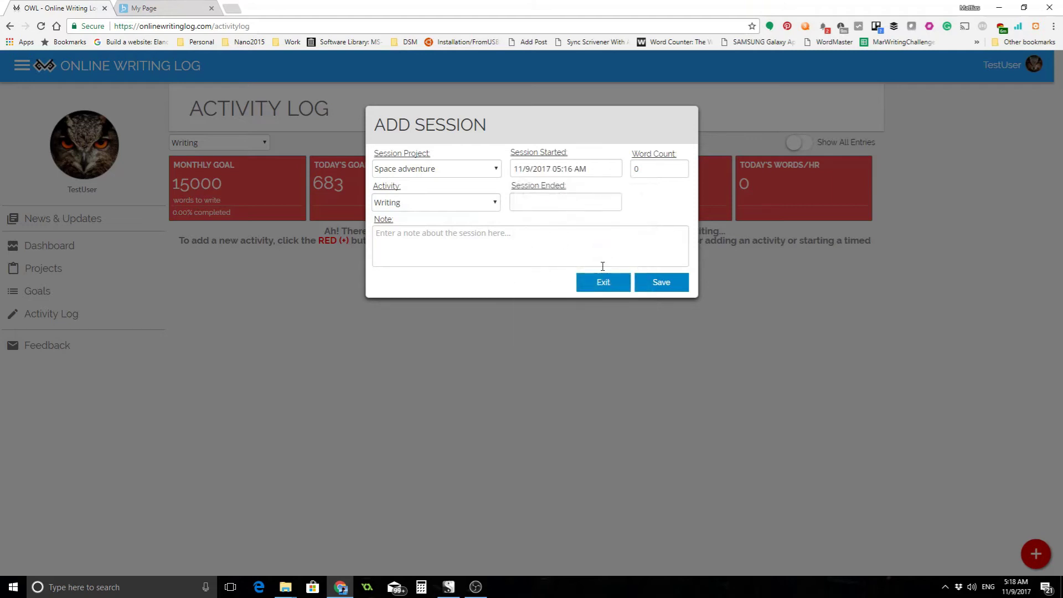
left_click(572, 171)
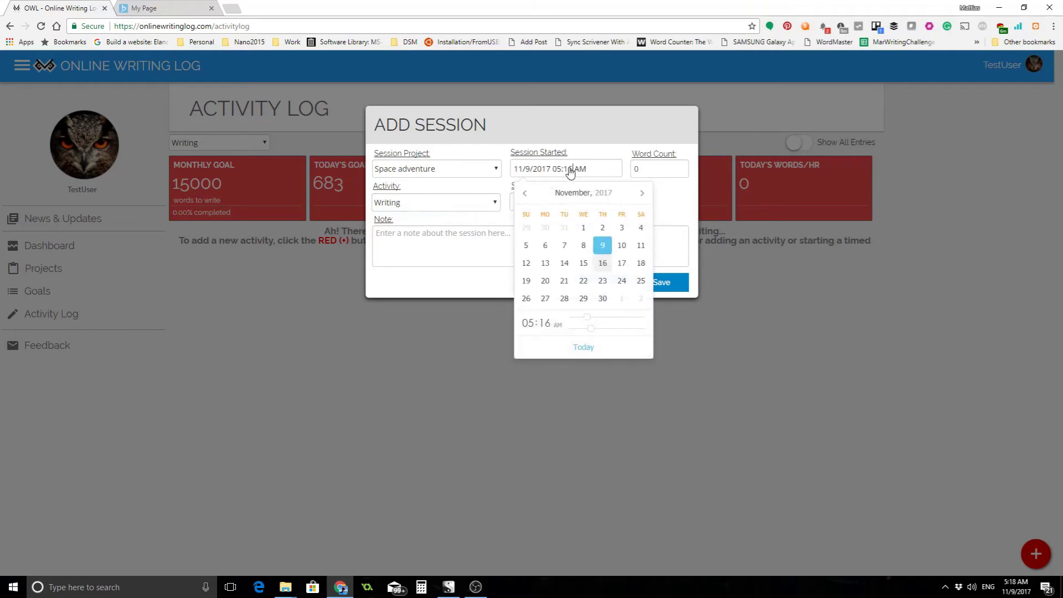
left_click_drag(591, 330, 569, 331)
left_click(573, 206)
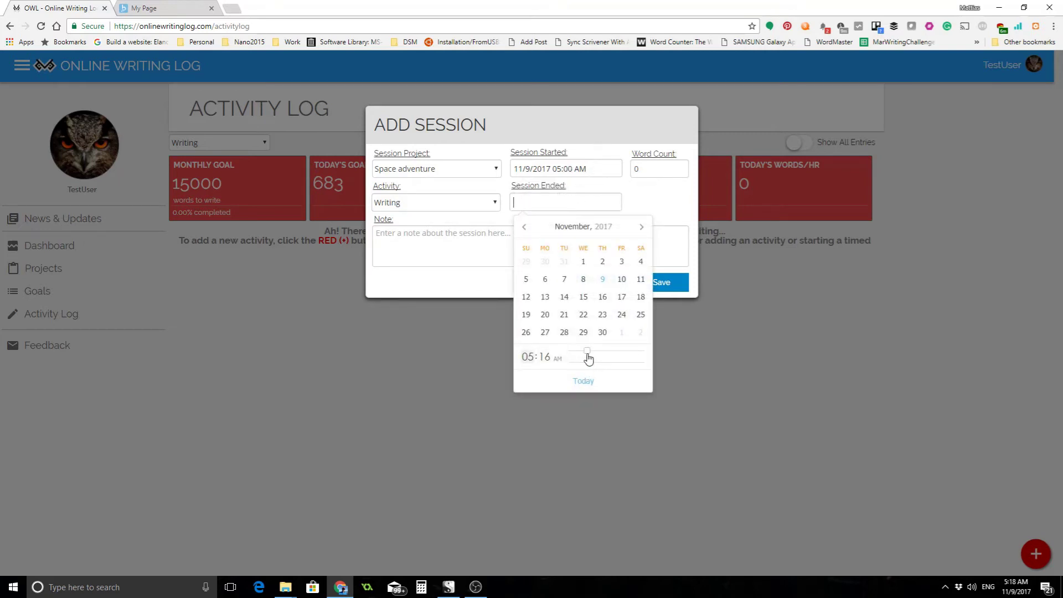
left_click_drag(591, 363, 611, 363)
Step: Enter a word count of 632 and the note "The first chapter.", and save the writing session
left_click(654, 165)
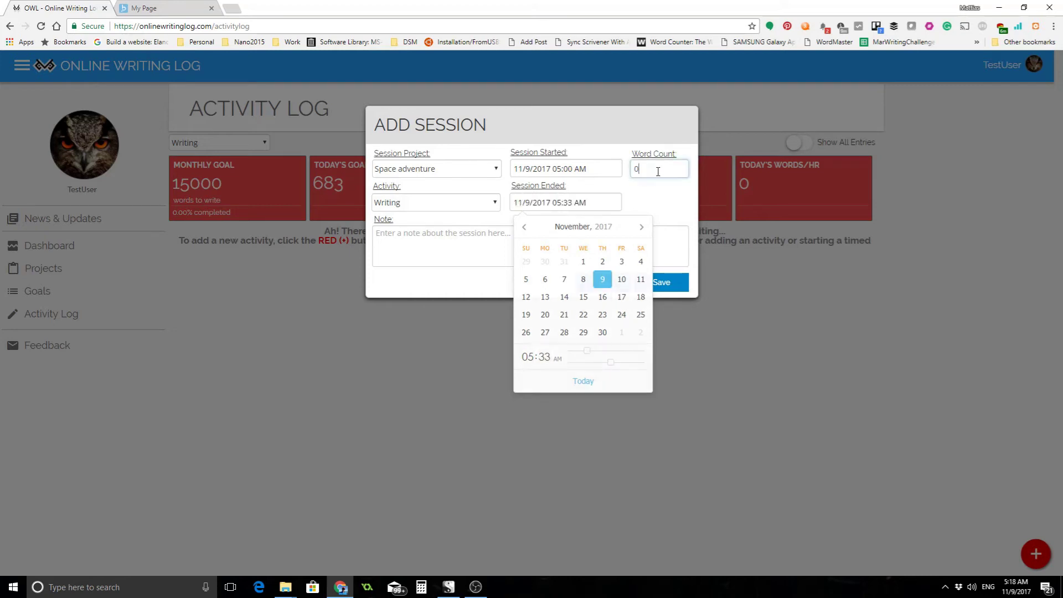
key("BackSpace")
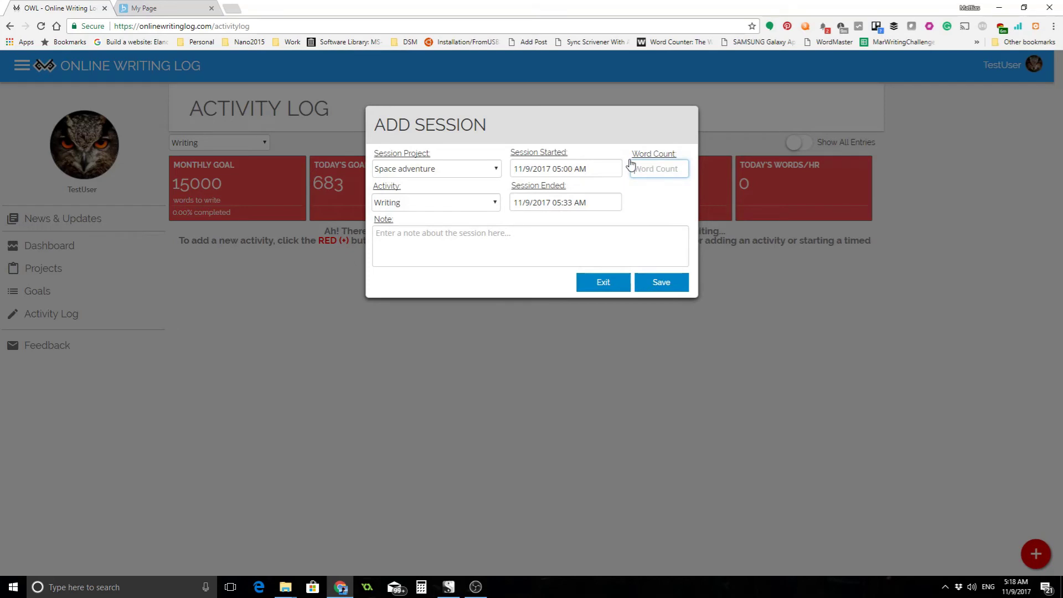
type("53")
type("2")
left_click(490, 237)
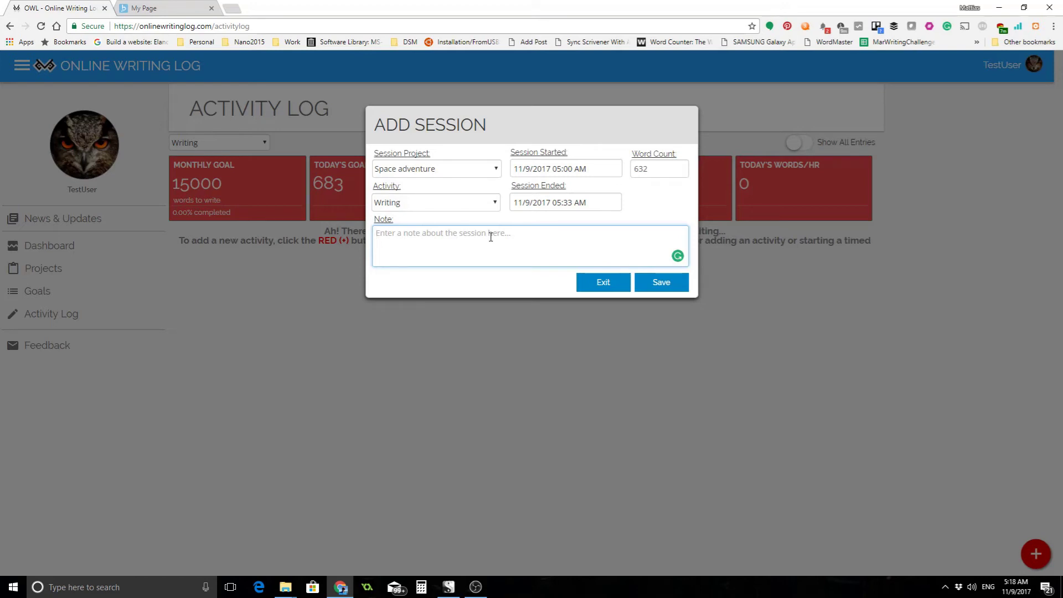
type("The first chapter.")
left_click(655, 284)
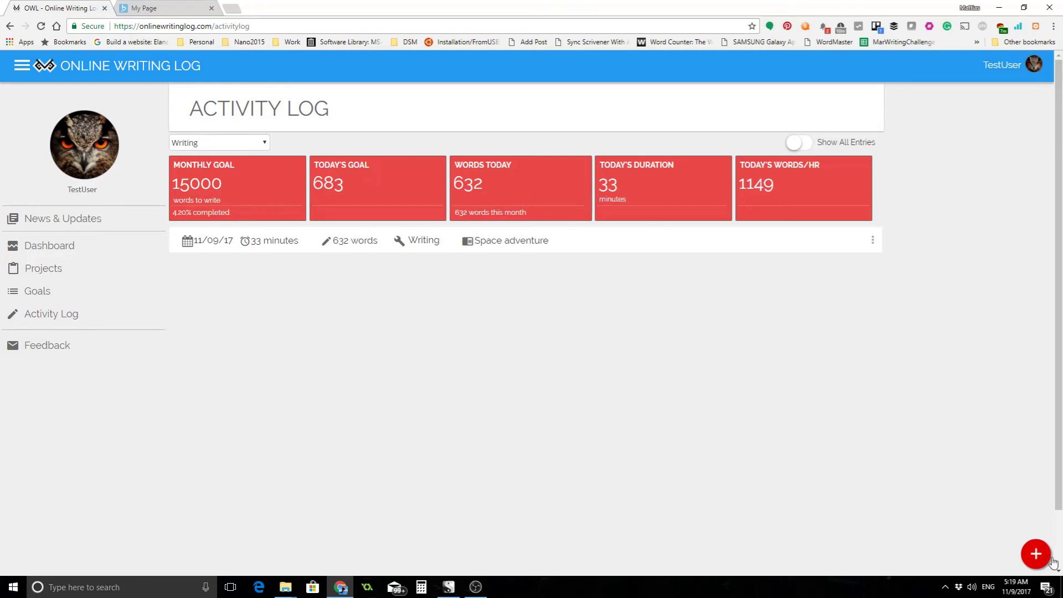
Step: Start a second session entry for Space adventure with Editing as its activity, leaving the word count at 0
mouse_move(1040, 561)
left_click(1034, 496)
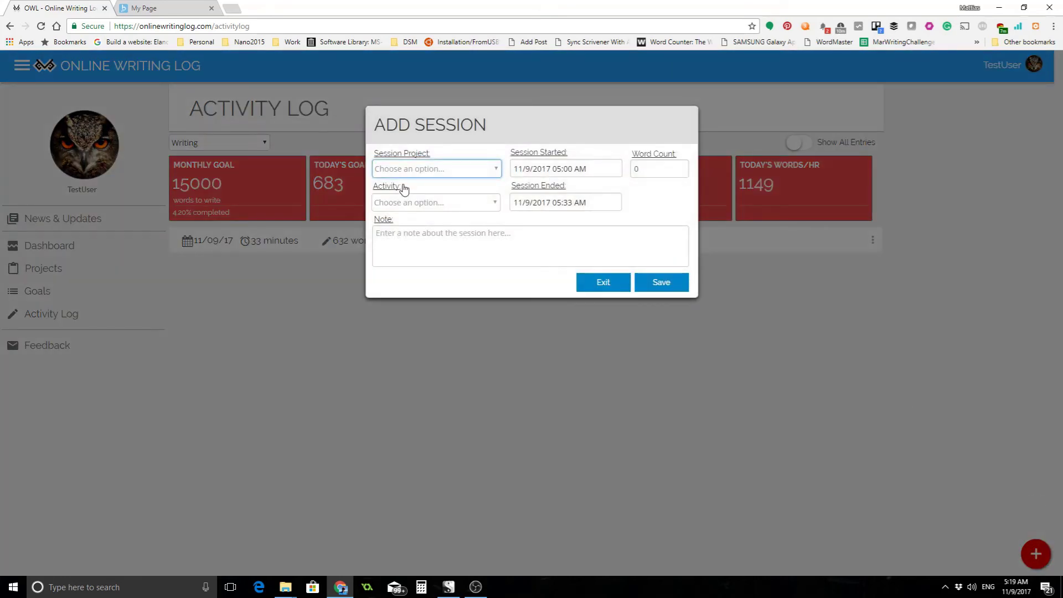
left_click(469, 173)
left_click(458, 188)
left_click(443, 202)
left_click(470, 227)
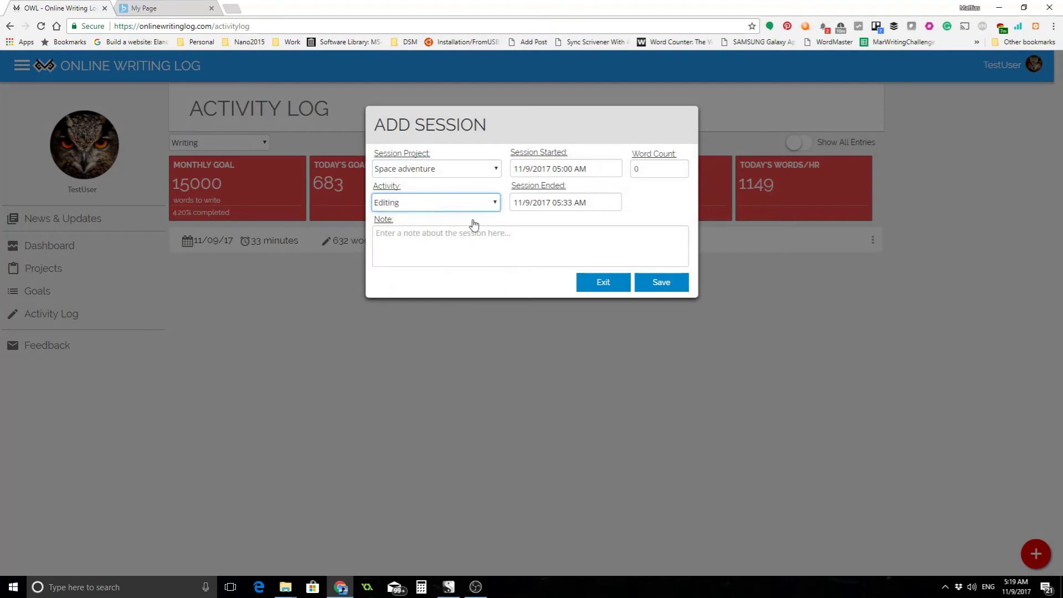
left_click(654, 174)
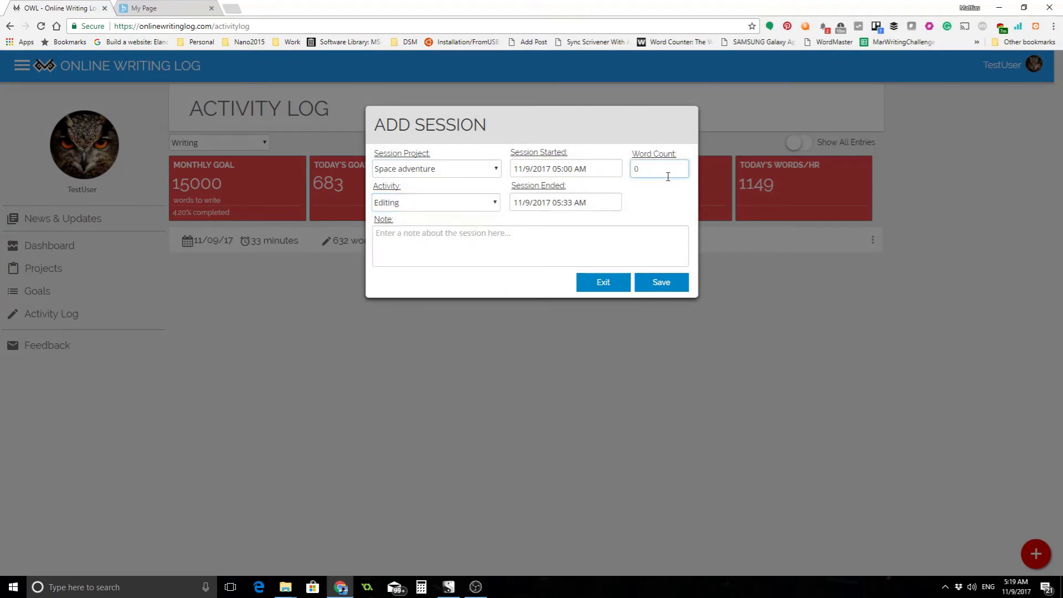
Step: Set the editing session to run from 04:00 AM to 05:00 AM on 11/9/2017 and save it
left_click(584, 171)
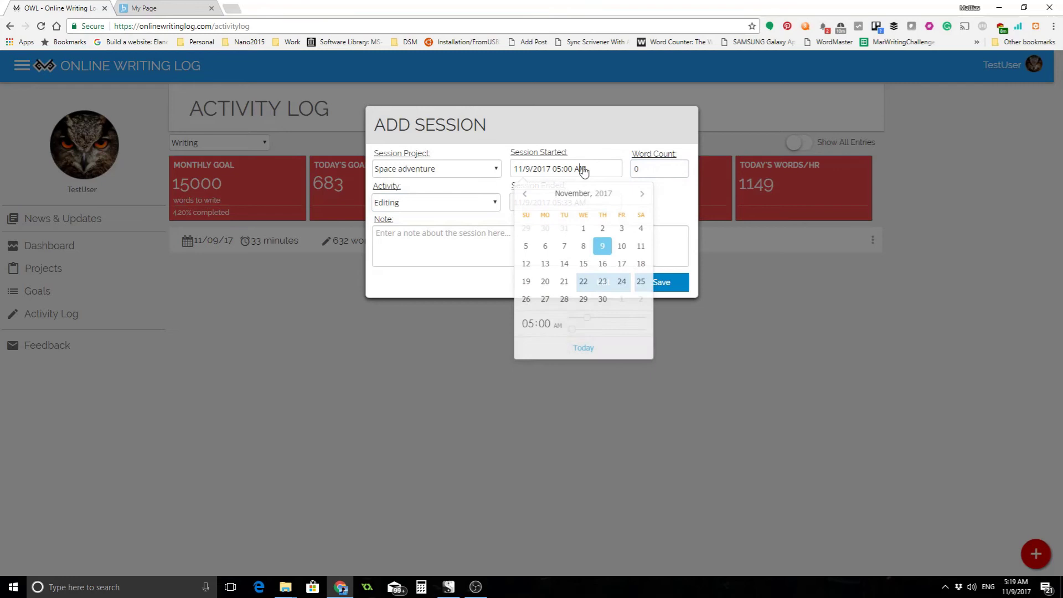
left_click_drag(587, 323, 583, 322)
left_click(609, 136)
left_click(562, 204)
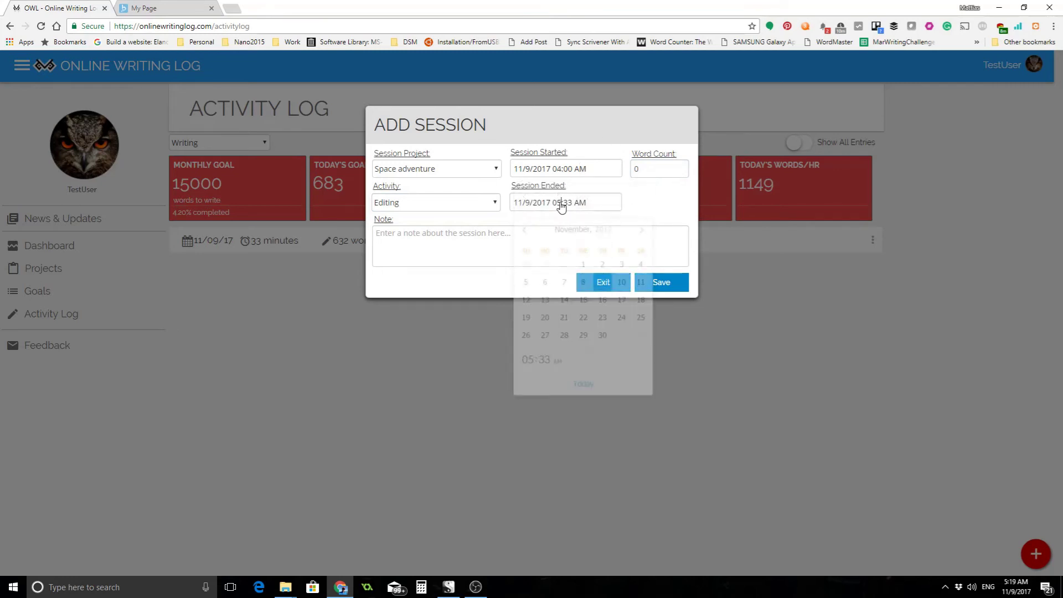
left_click_drag(611, 363, 551, 365)
left_click(609, 135)
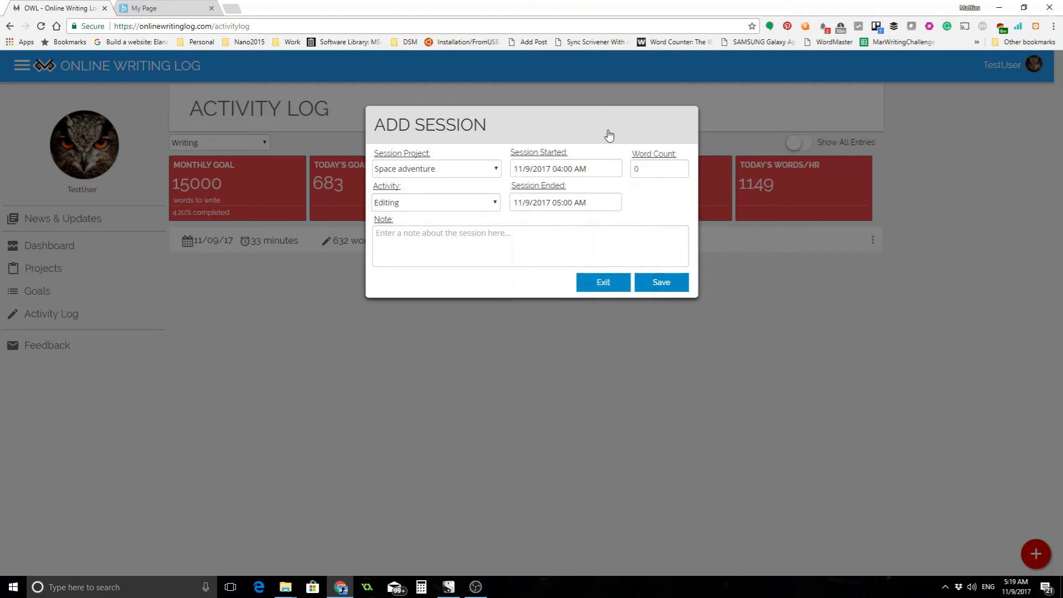
left_click(652, 287)
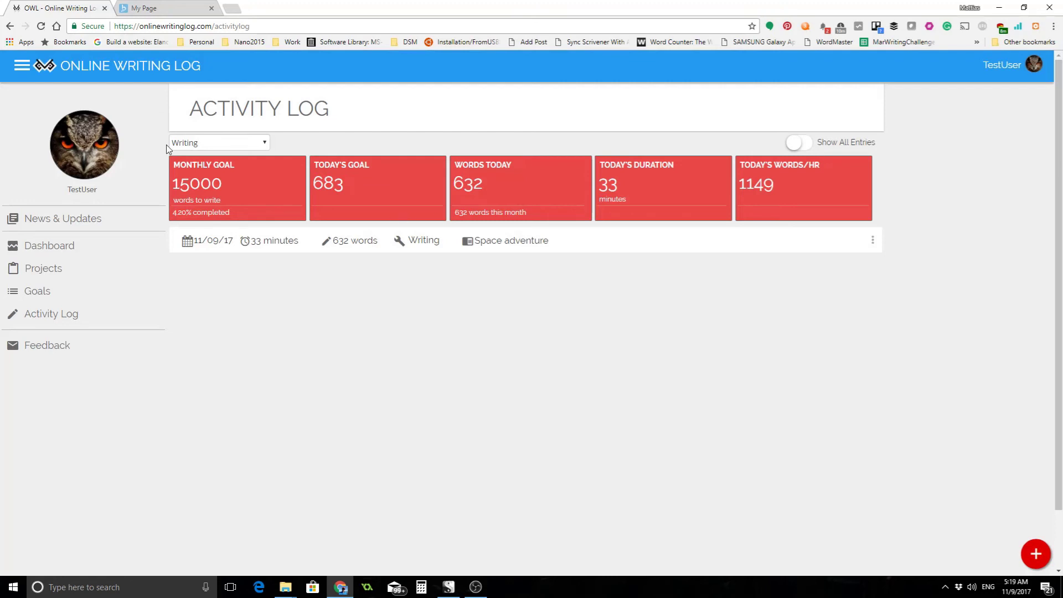
Step: Review the logged Editing and Writing entries separately, and show all entries together before returning to the Writing view
left_click(228, 147)
left_click(223, 167)
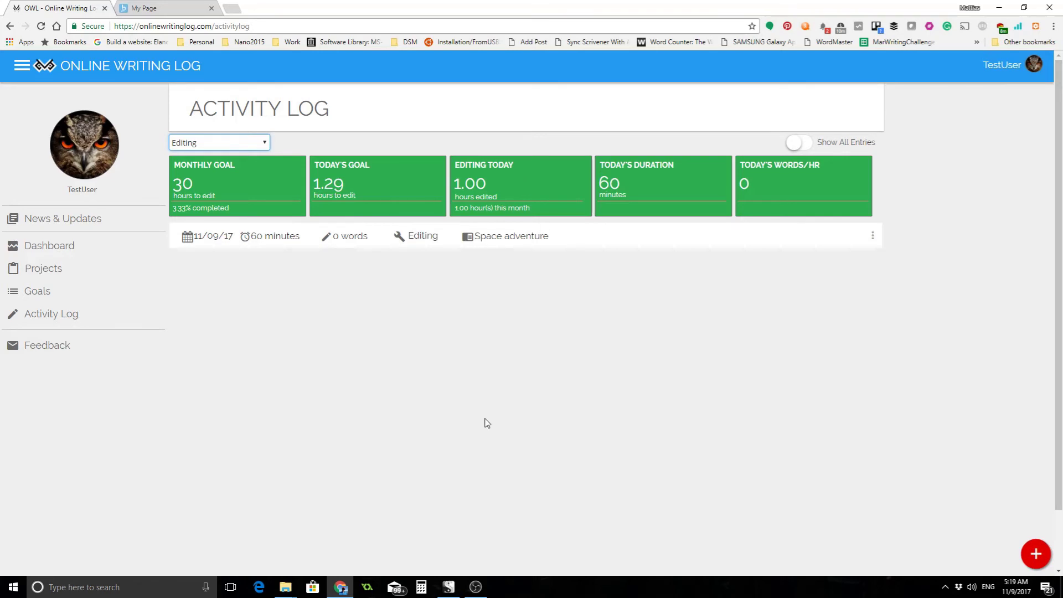
left_click(216, 143)
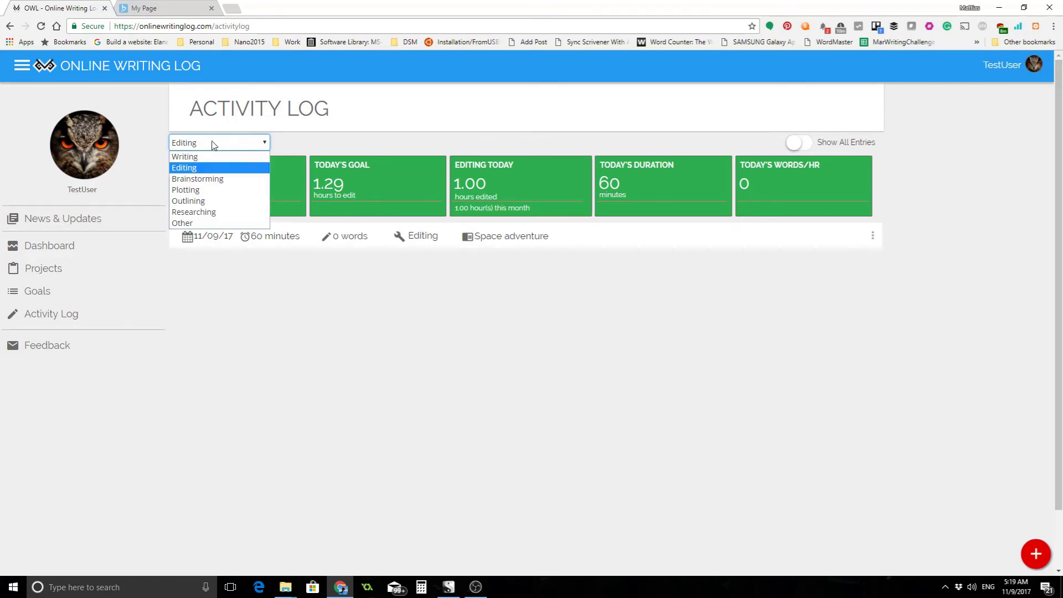
left_click(210, 157)
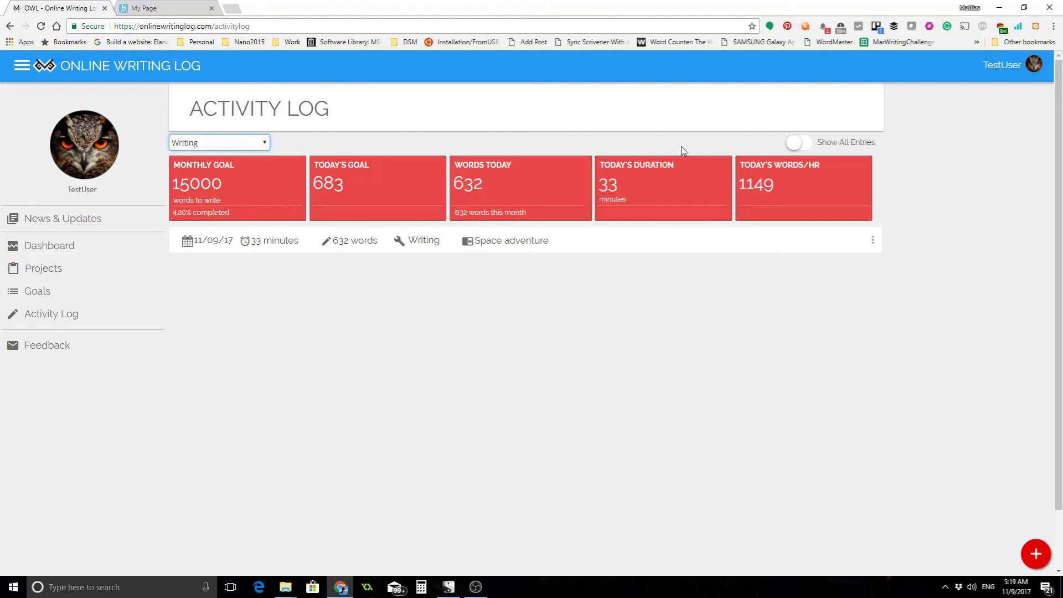
left_click(801, 146)
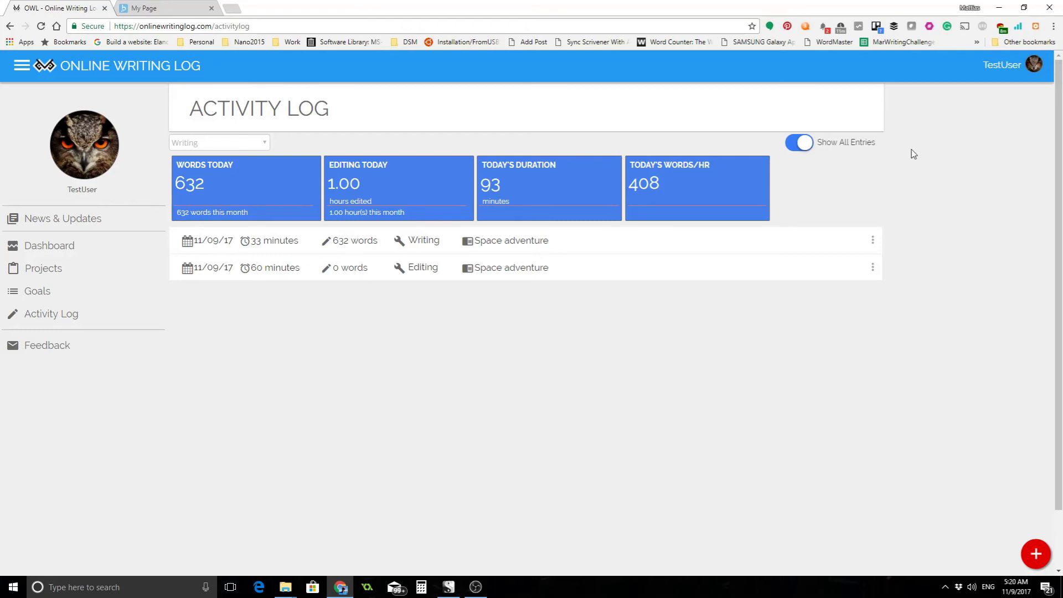
left_click(811, 151)
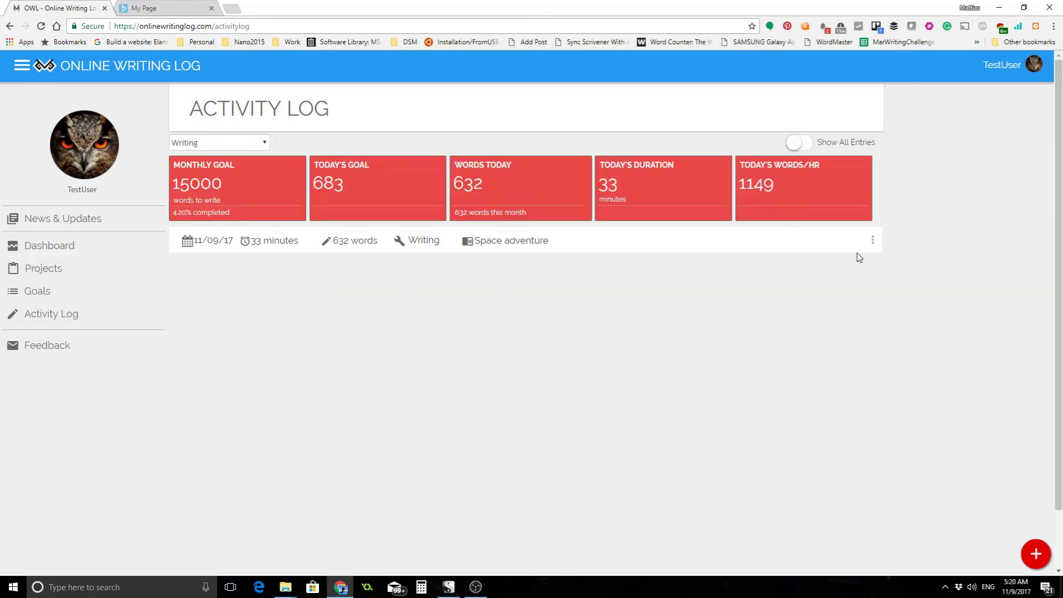
Step: Preview the progress-sharing message for the logged Writing session and close it without posting
left_click(874, 243)
left_click(825, 241)
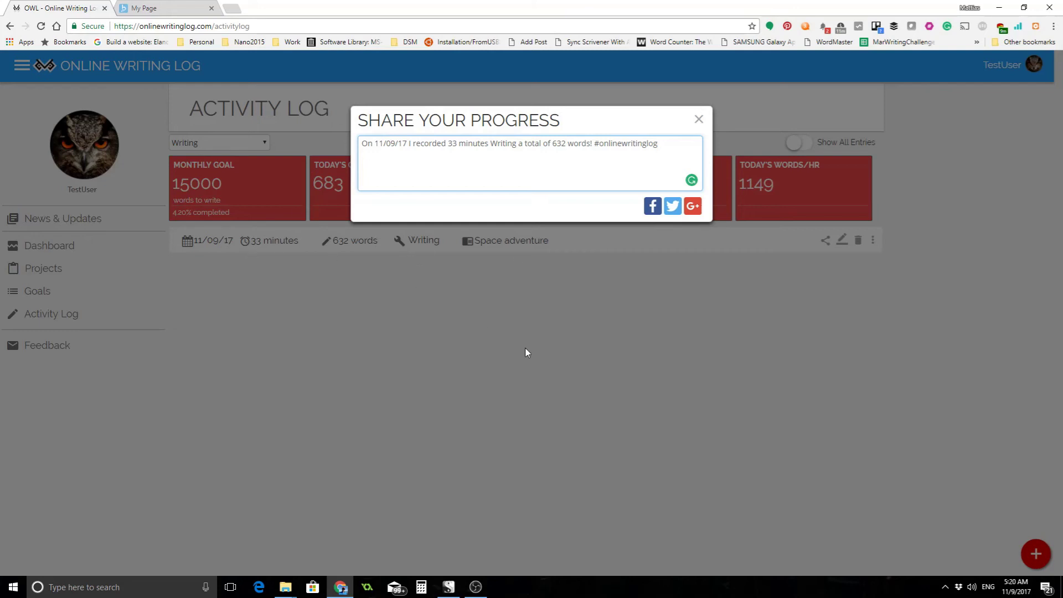
left_click(697, 122)
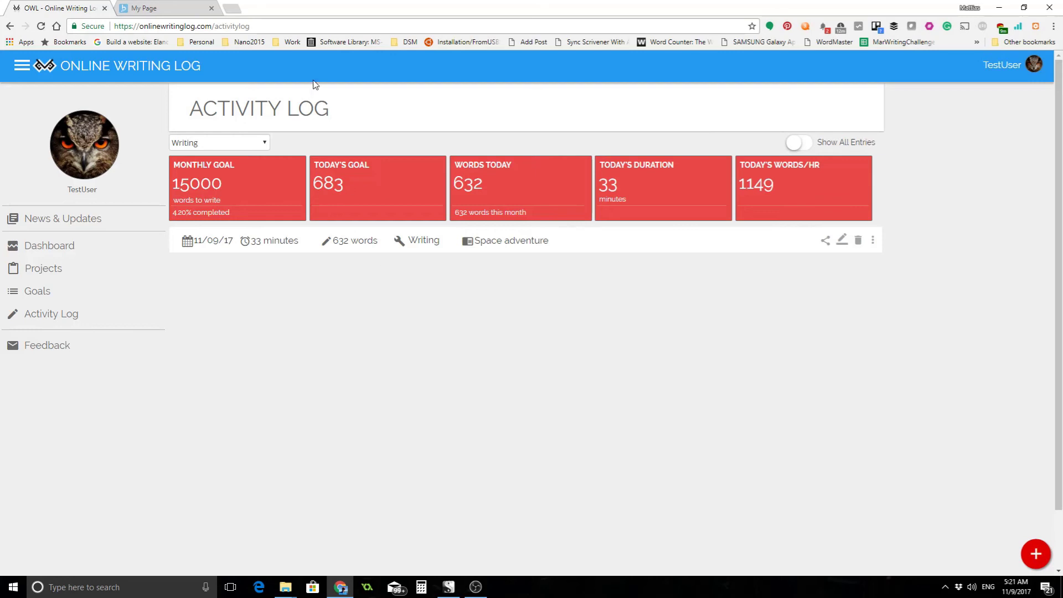
Step: Review the monthly activity goals, and check the Space adventure project's session, time and word progress in its expanded details
left_click(70, 300)
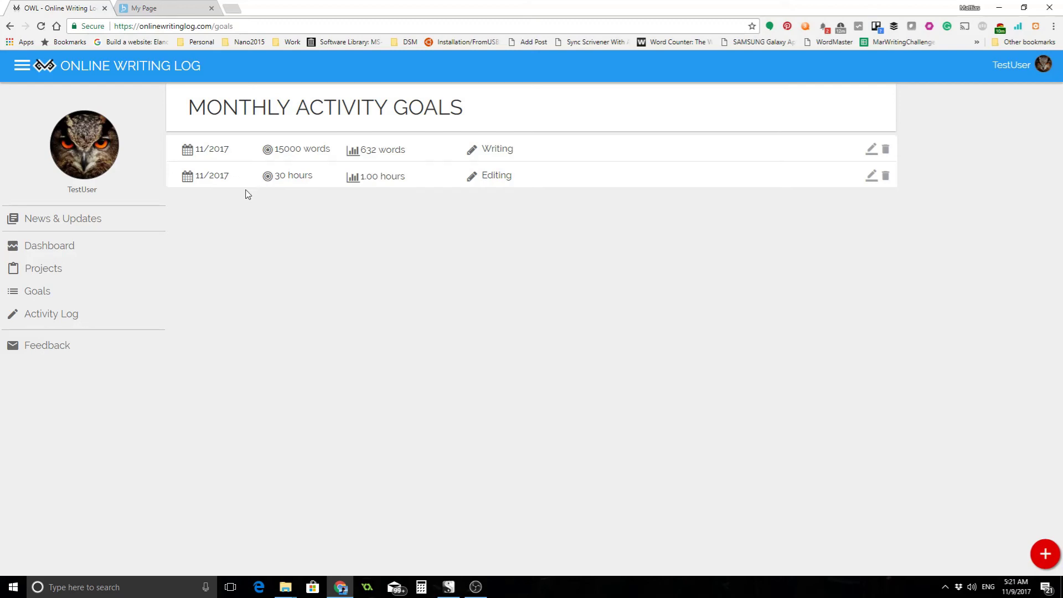
left_click(36, 268)
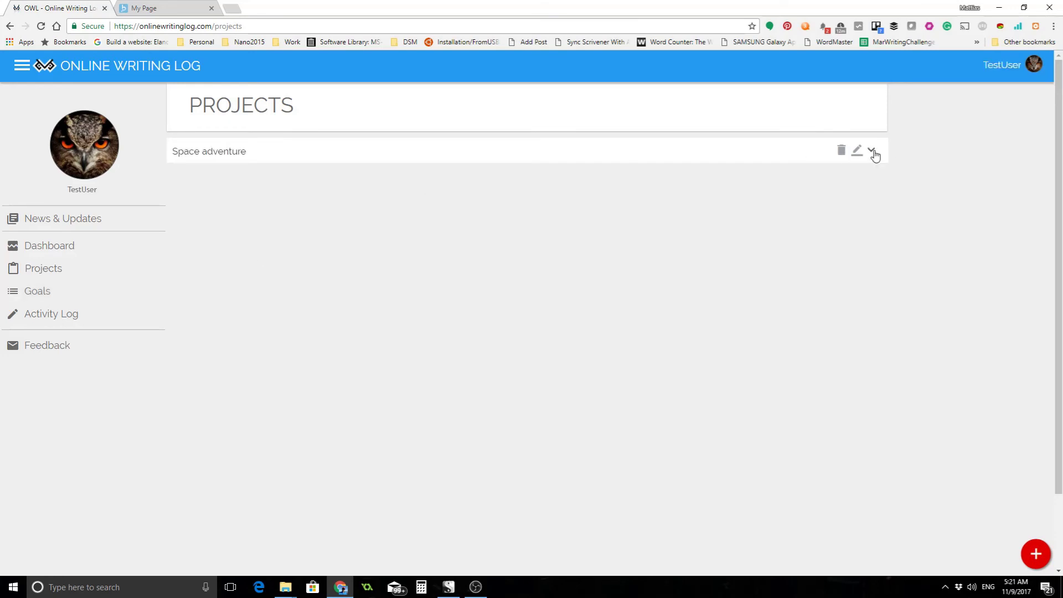
left_click(873, 152)
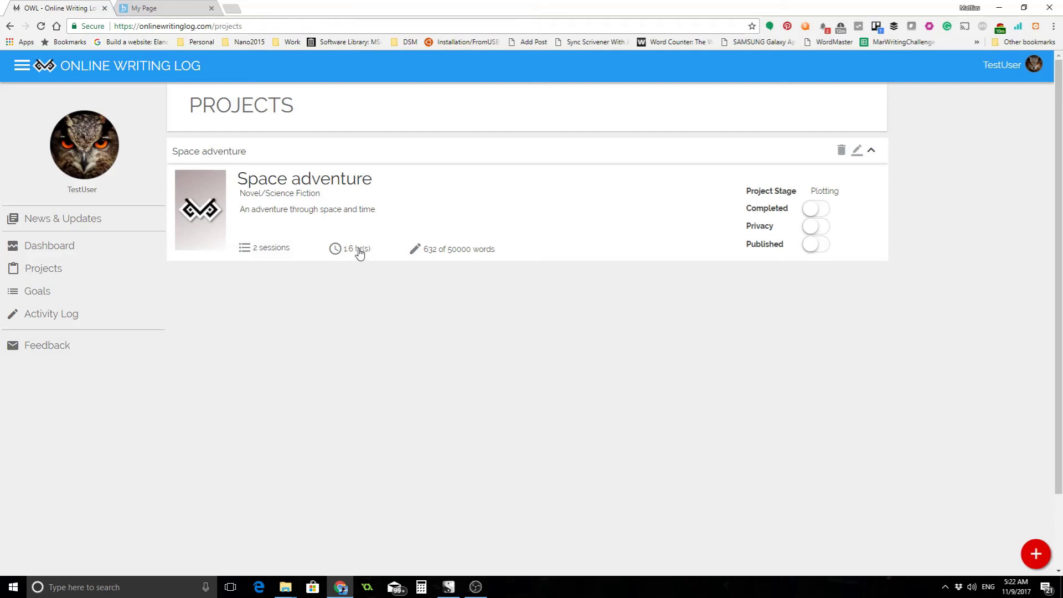
left_click(872, 151)
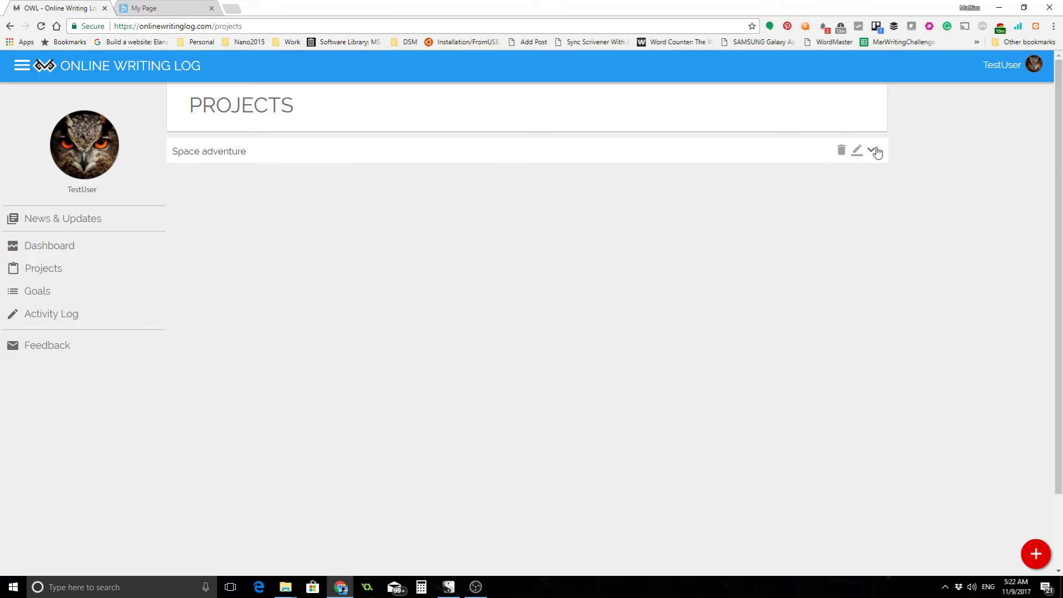
Step: Open the Dashboard and review its annual statistics, performance charts, Project Activity and Most Used Activity
left_click(65, 251)
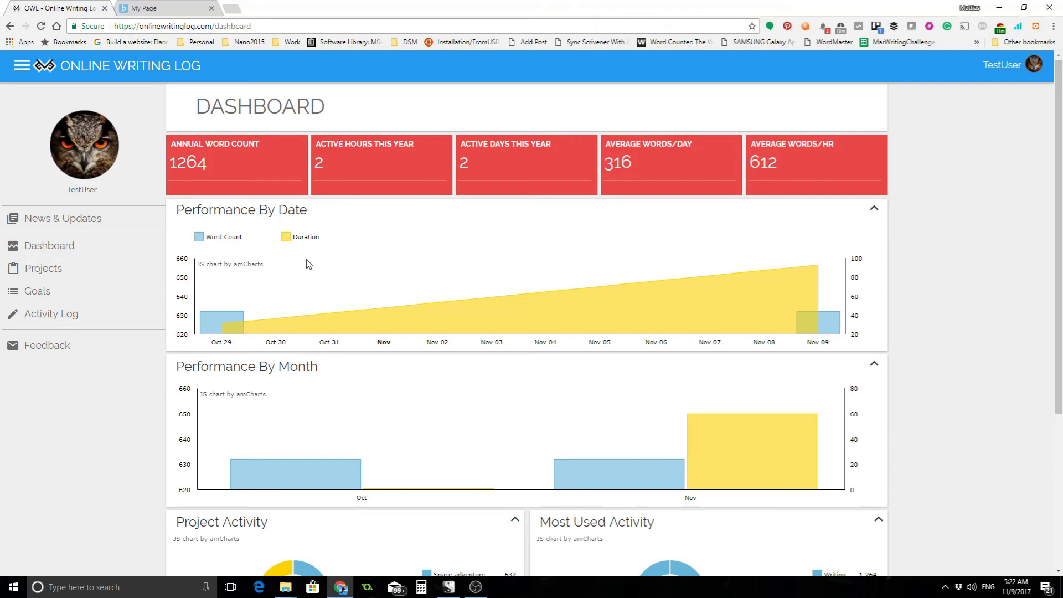
scroll(486, 230, "down", 3)
mouse_move(780, 241)
scroll(764, 239, "up", 3)
scroll(764, 377, "down", 2)
scroll(329, 336, "down", 2)
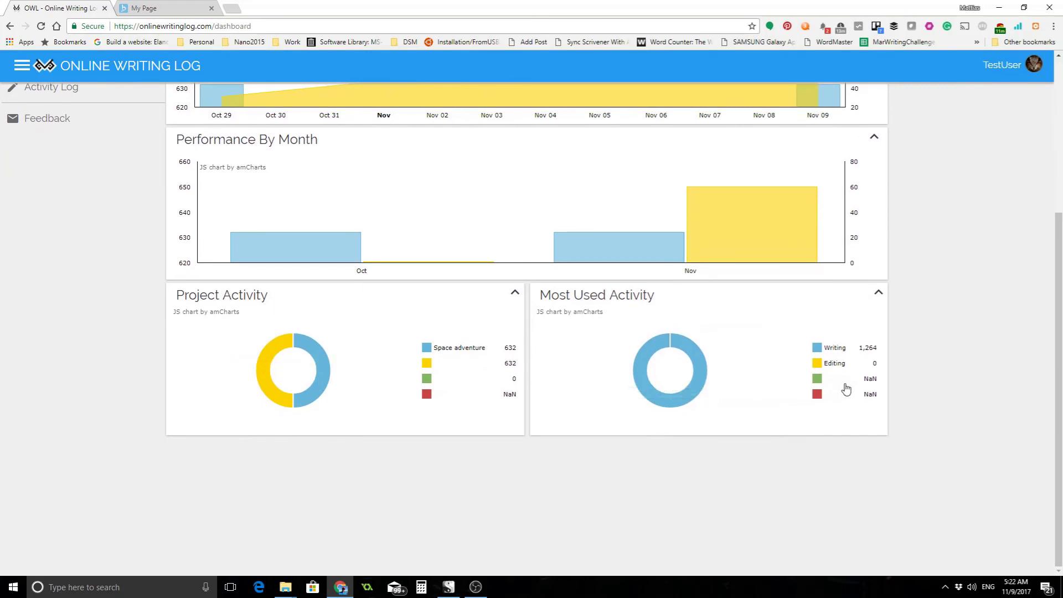
scroll(745, 449, "up", 4)
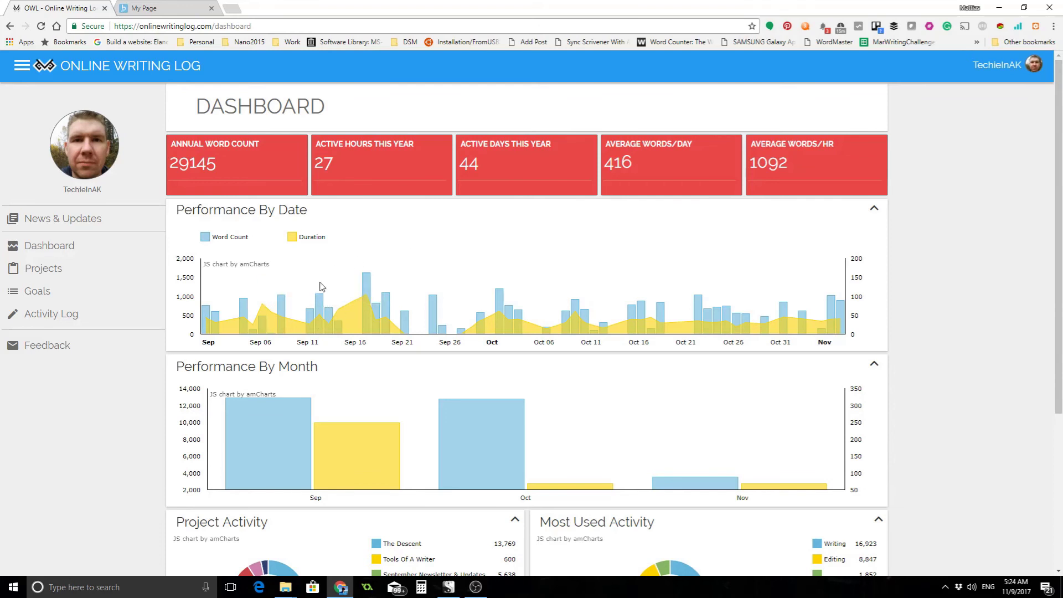
Step: Examine individual word counts and durations in the Performance By Date and Performance By Month charts
mouse_move(370, 277)
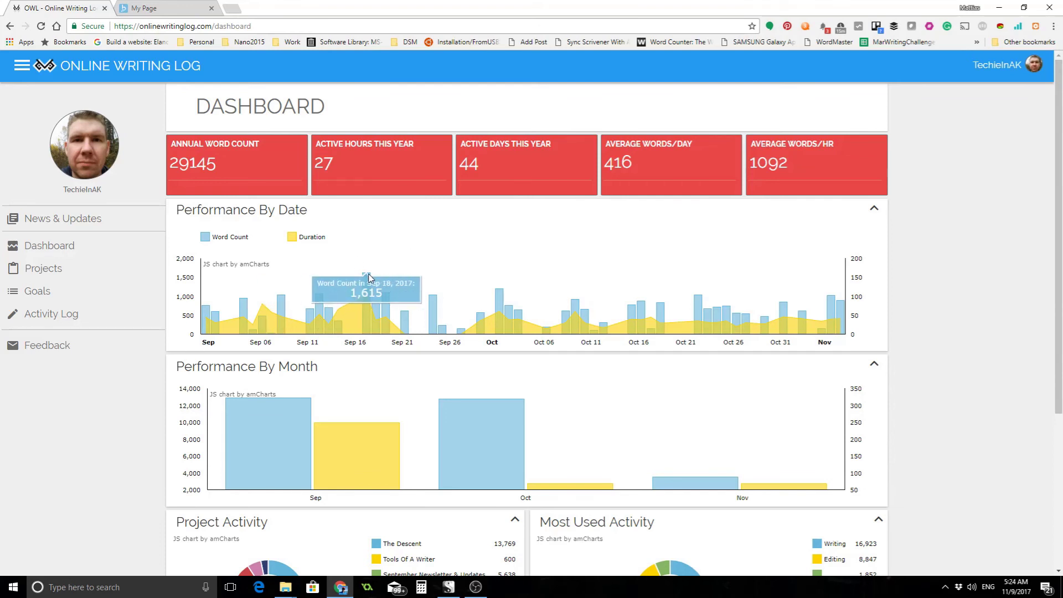
mouse_move(840, 325)
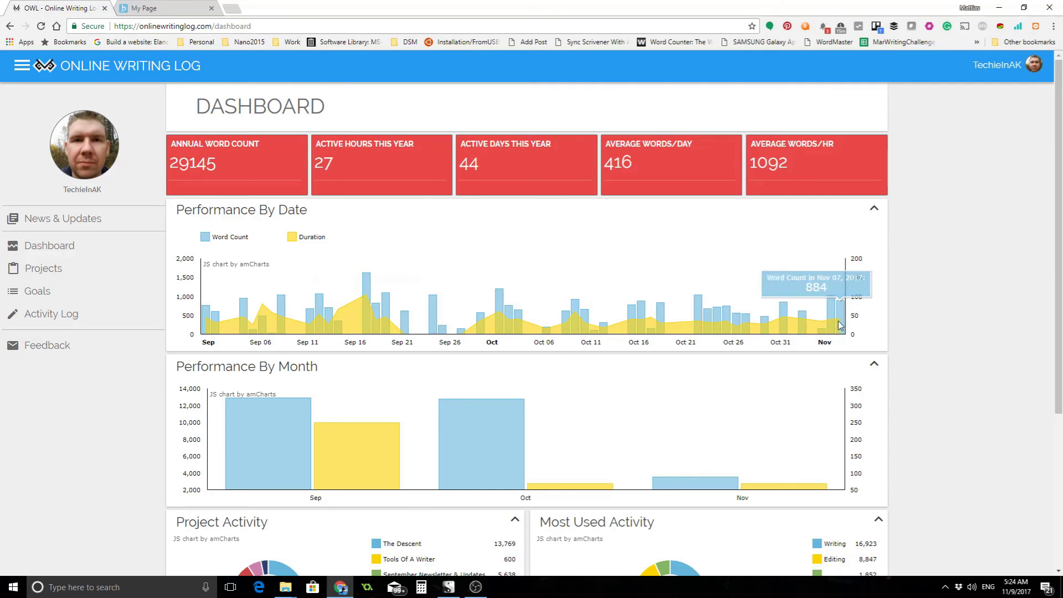
mouse_move(368, 299)
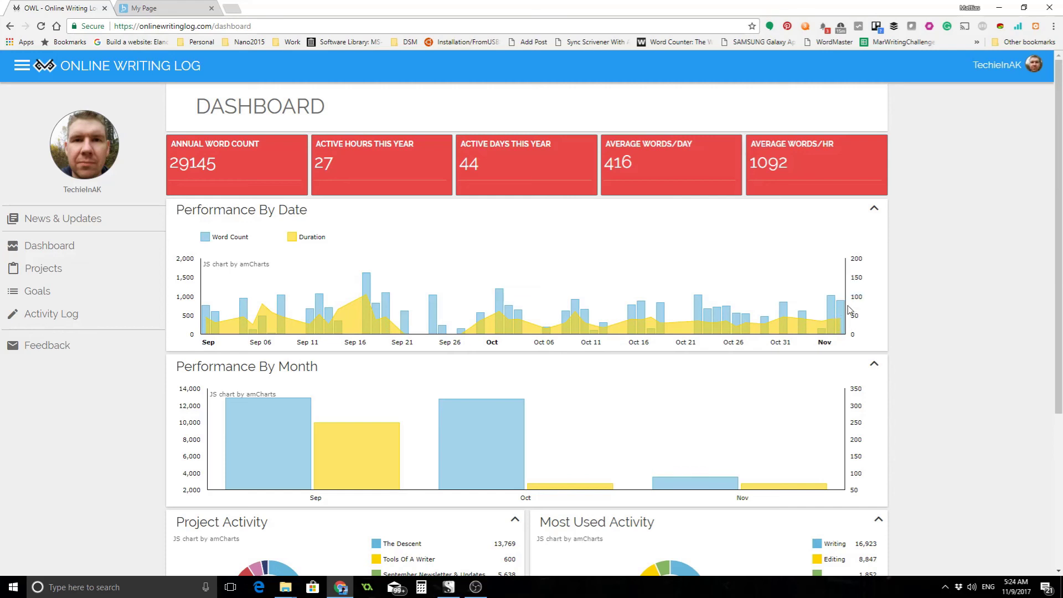
mouse_move(844, 308)
scroll(416, 338, "down", 1)
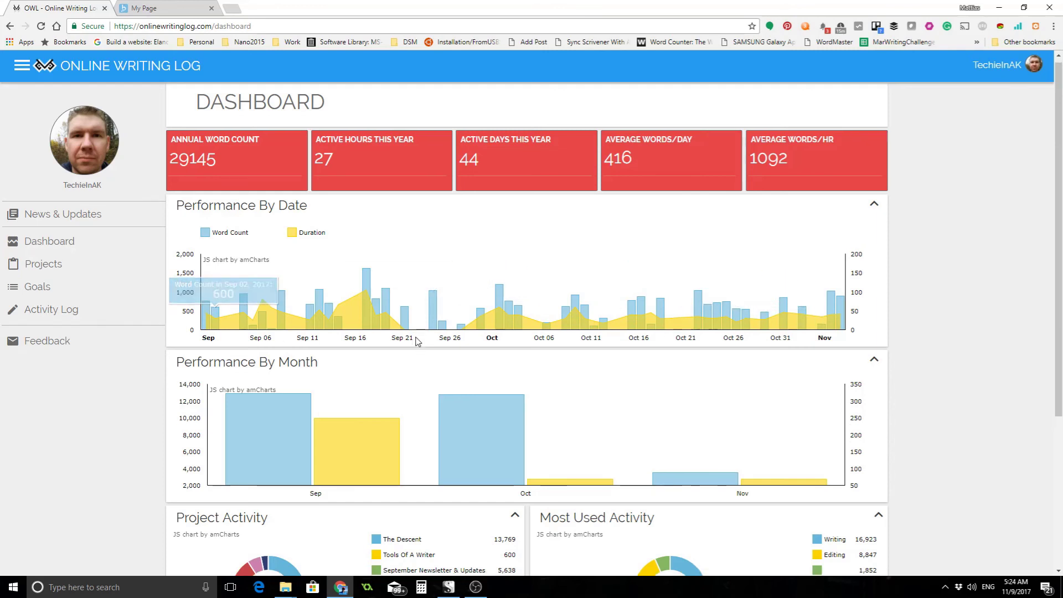
scroll(417, 340, "down", 1)
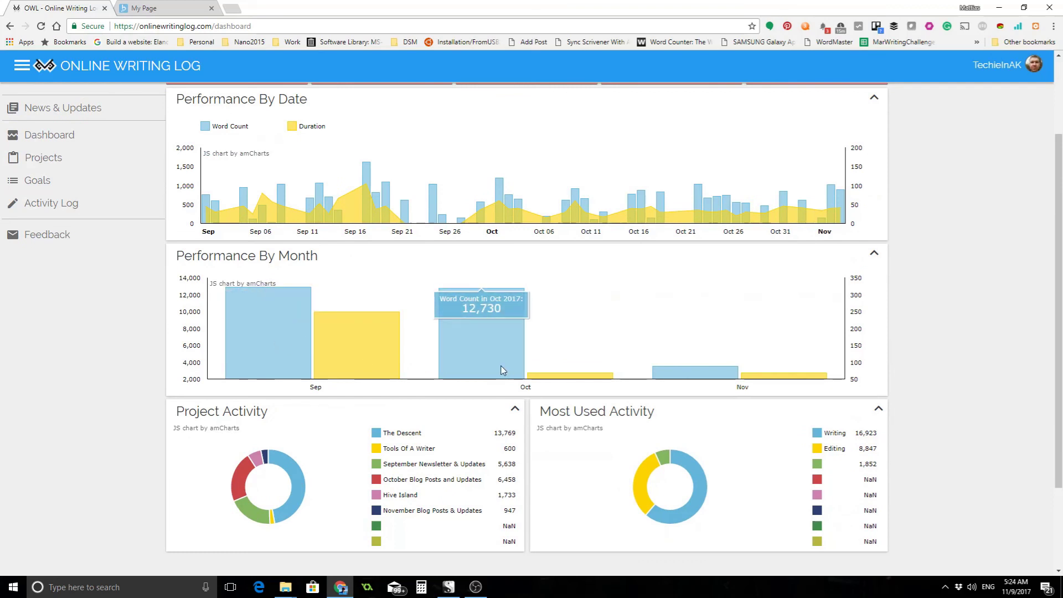
mouse_move(254, 350)
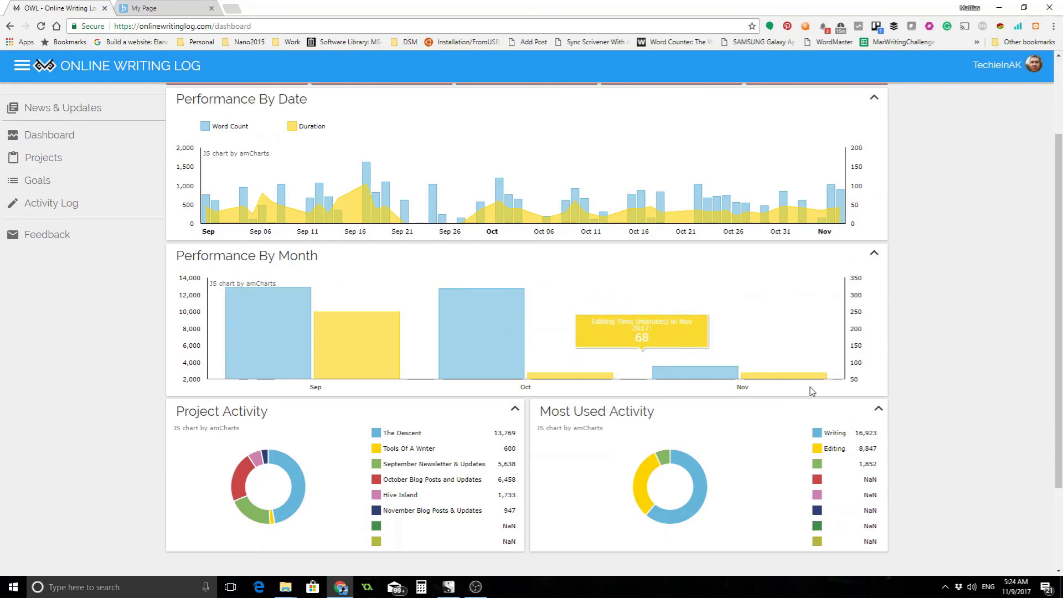
mouse_move(707, 378)
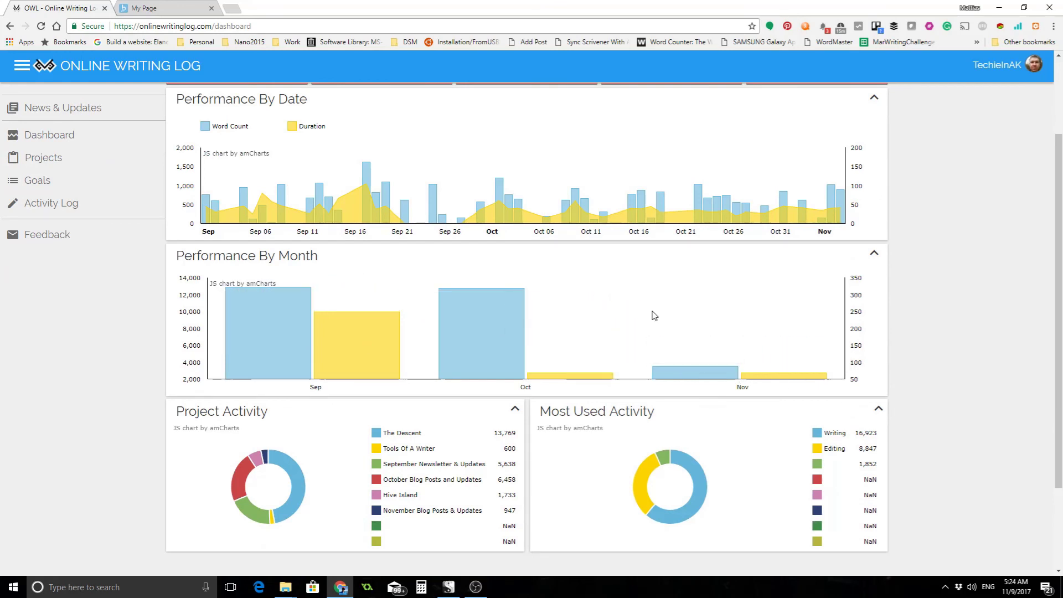
Step: Inspect the project and activity shares in the Project Activity and Most Used Activity charts
scroll(598, 360, "down", 2)
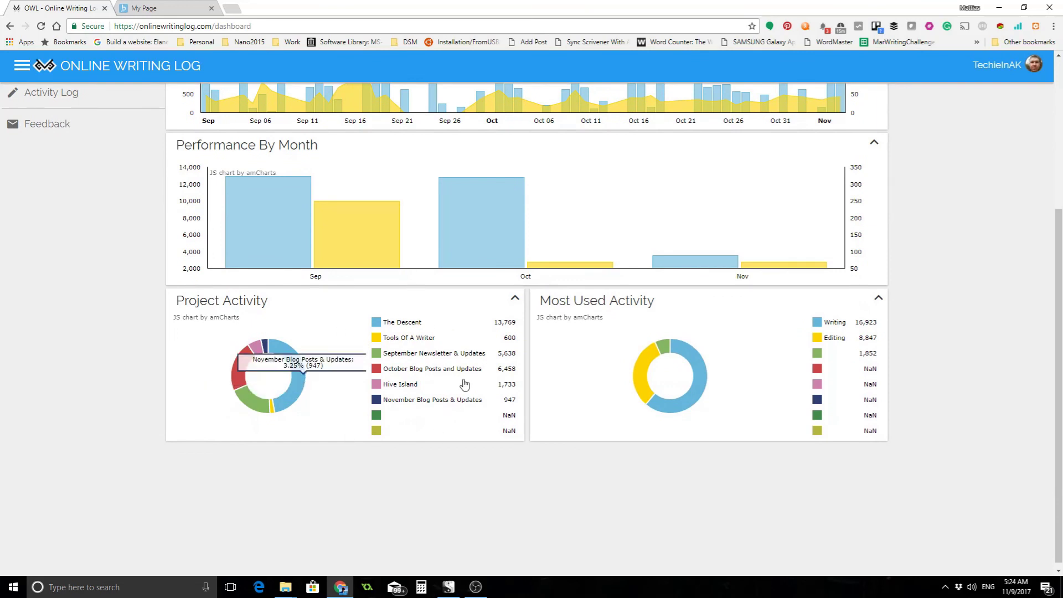
mouse_move(398, 328)
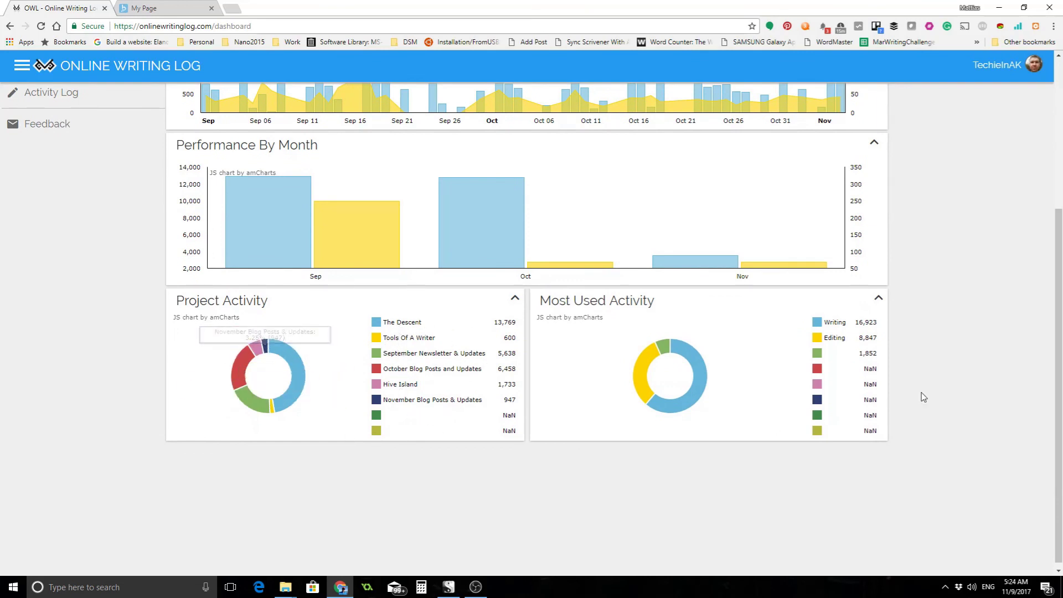
mouse_move(832, 339)
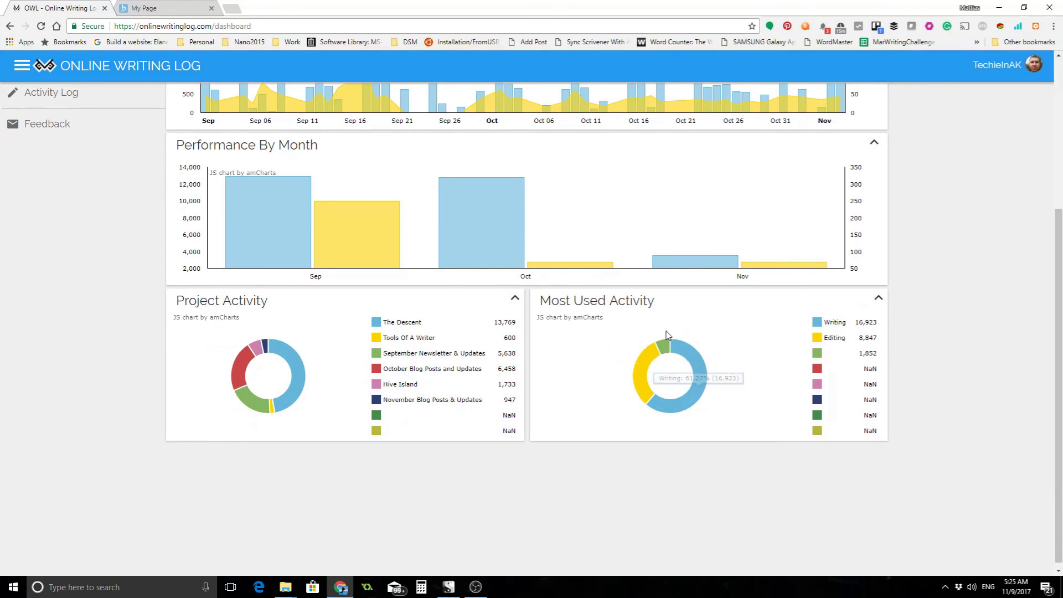
scroll(667, 336, "up", 1)
scroll(667, 336, "up", 3)
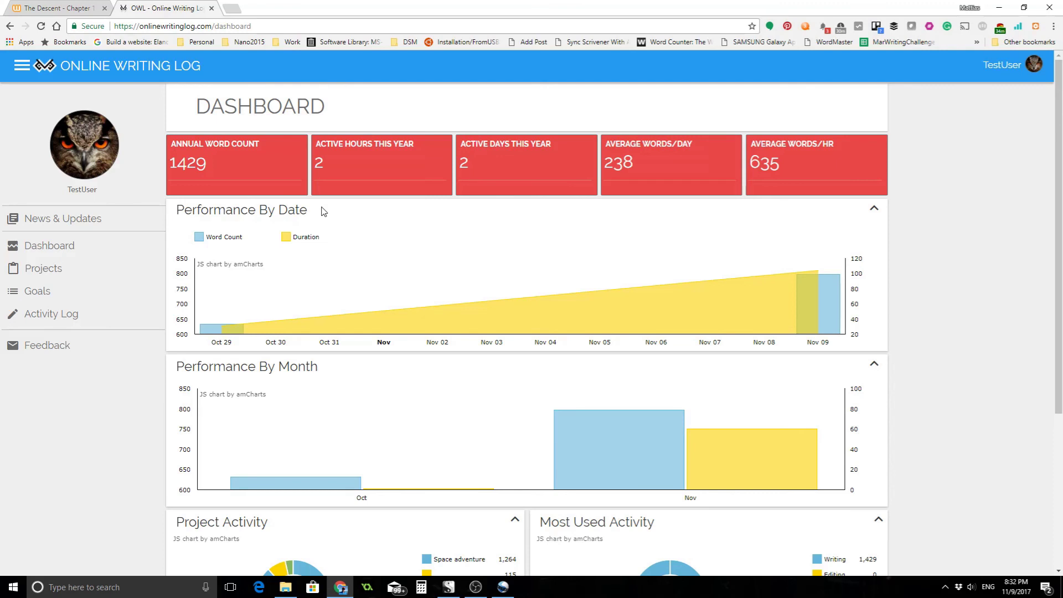
Step: Open the profile for editing and review its Profile, Account and Other Settings sections
left_click(1031, 73)
left_click(1006, 102)
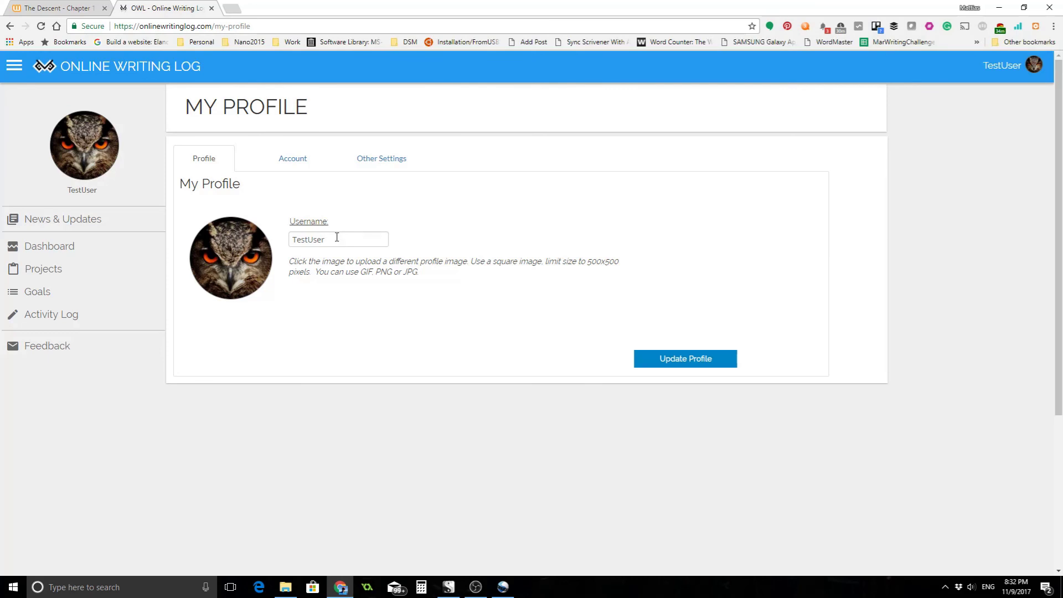
left_click(302, 164)
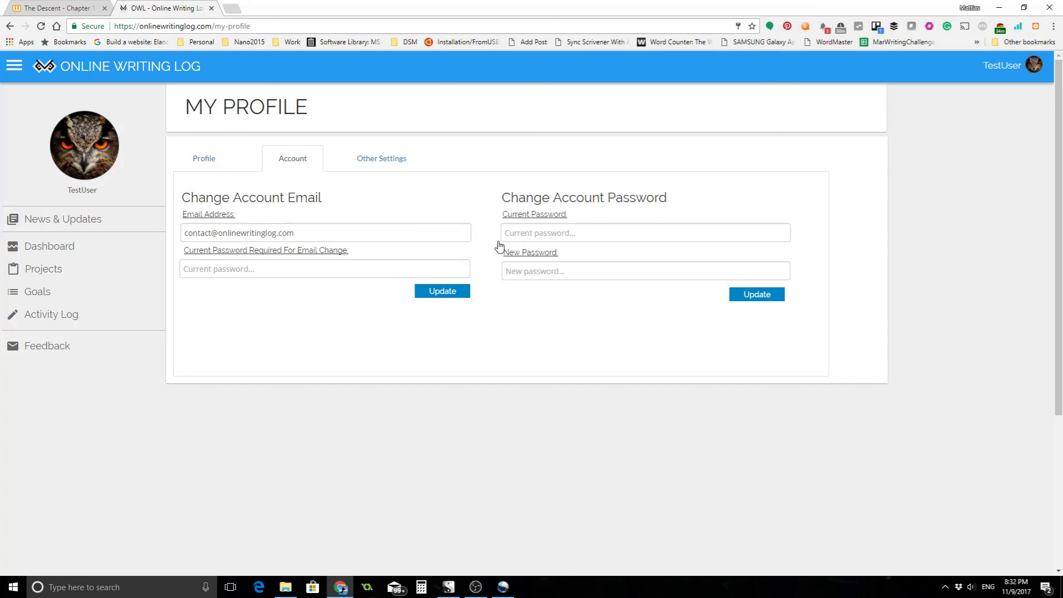
left_click(391, 173)
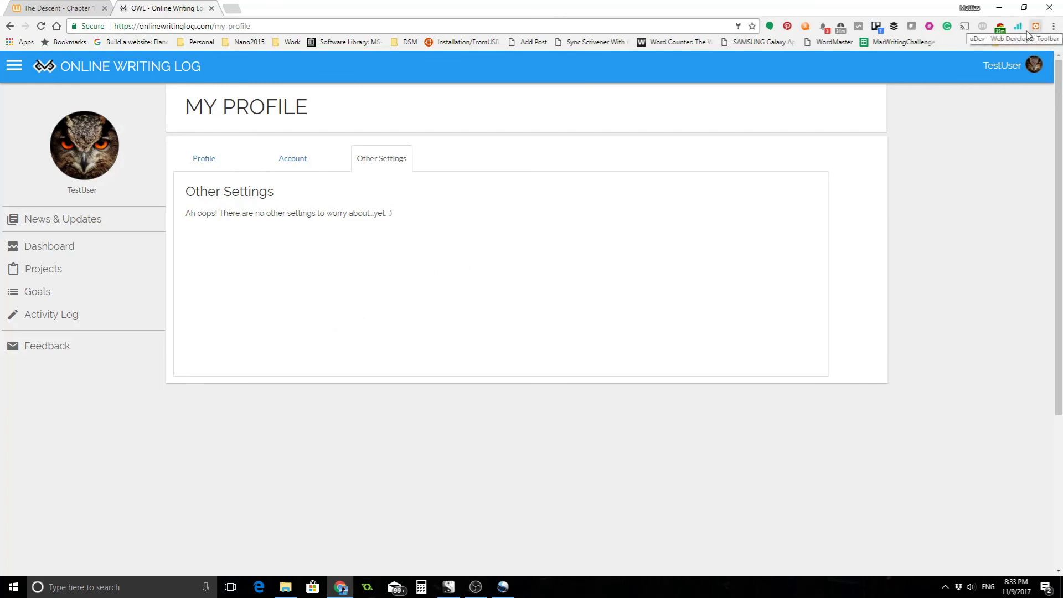
Step: Sign out of the test account
left_click(1033, 65)
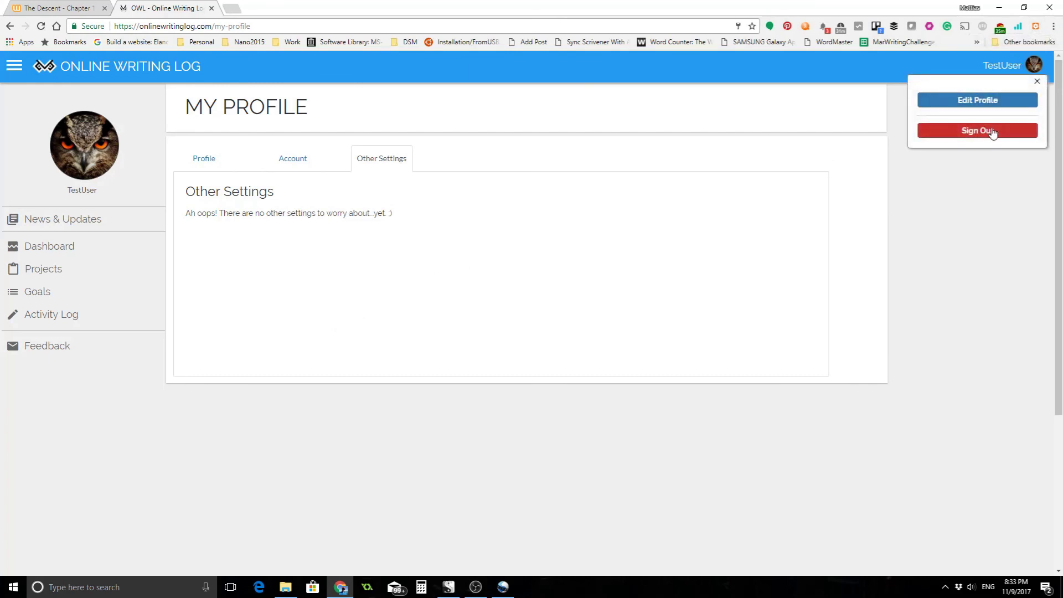
left_click(992, 130)
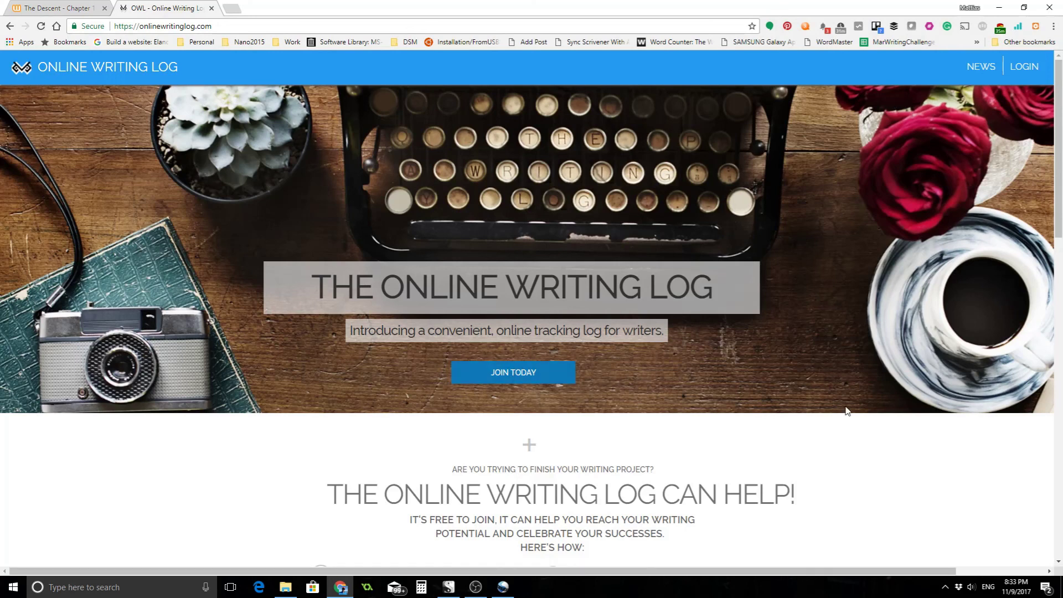
Step: Look through the public home page down to the newsletter sign-up and proof-of-concept video, and return to its beginning
scroll(847, 408, "down", 7)
scroll(847, 408, "down", 5)
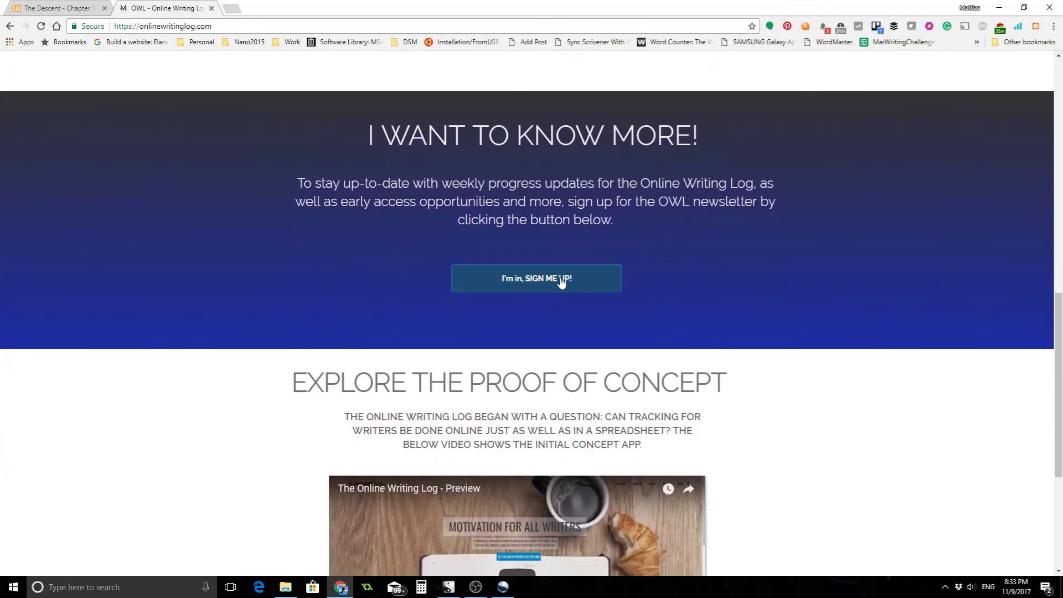
scroll(670, 277, "down", 4)
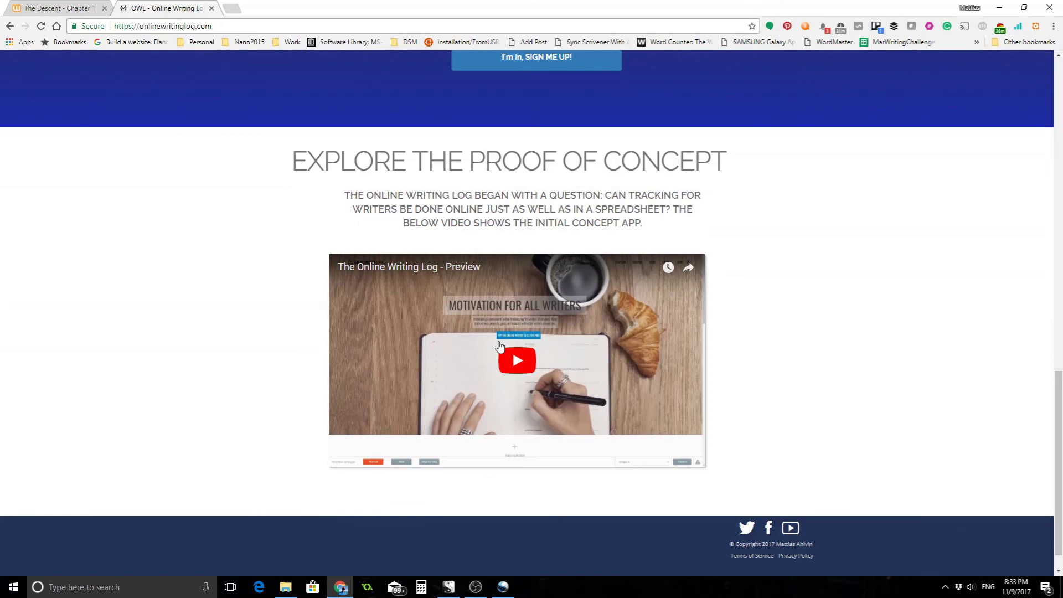
scroll(499, 346, "up", 20)
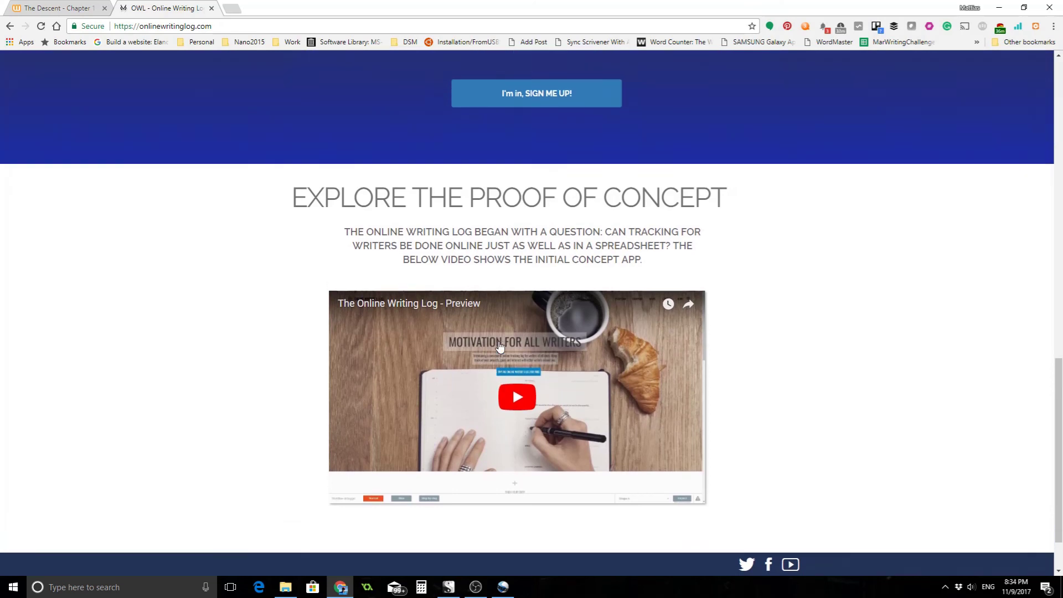
scroll(499, 346, "up", 1)
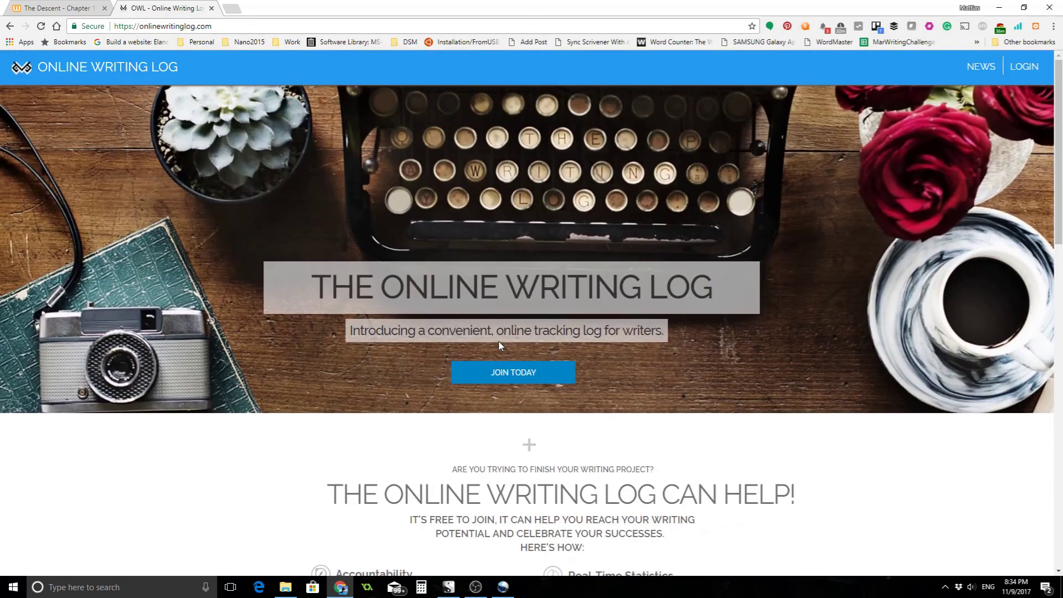